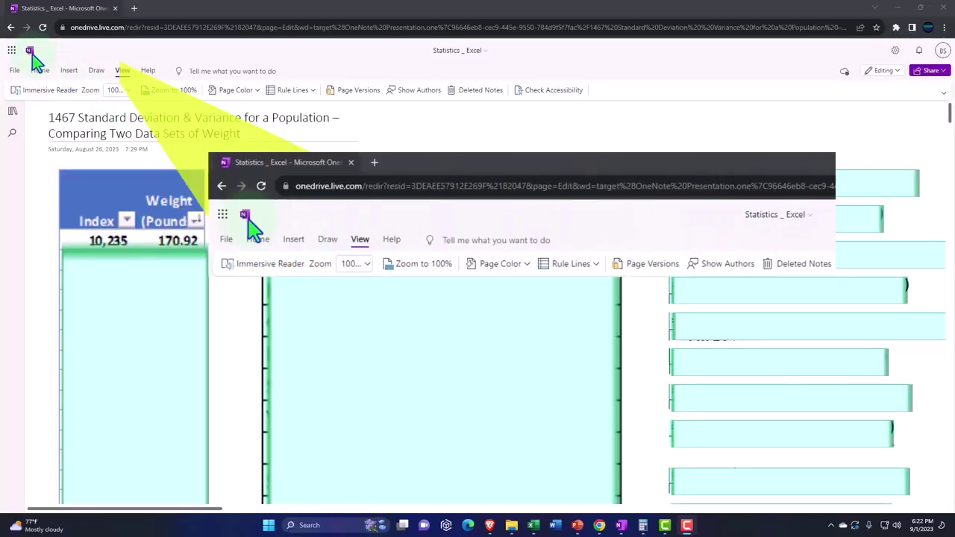
Step: Open the 1000 Introduction page in the transcripts section
{"action": "left_click", "coordinate": [18, 110]}
{"action": "left_click", "coordinate": [50, 136]}
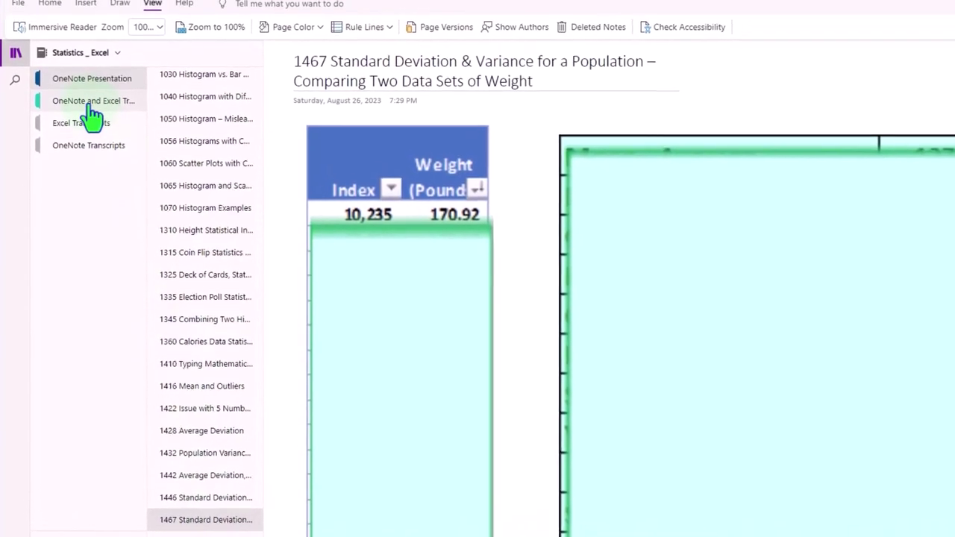
{"action": "left_click", "coordinate": [89, 105]}
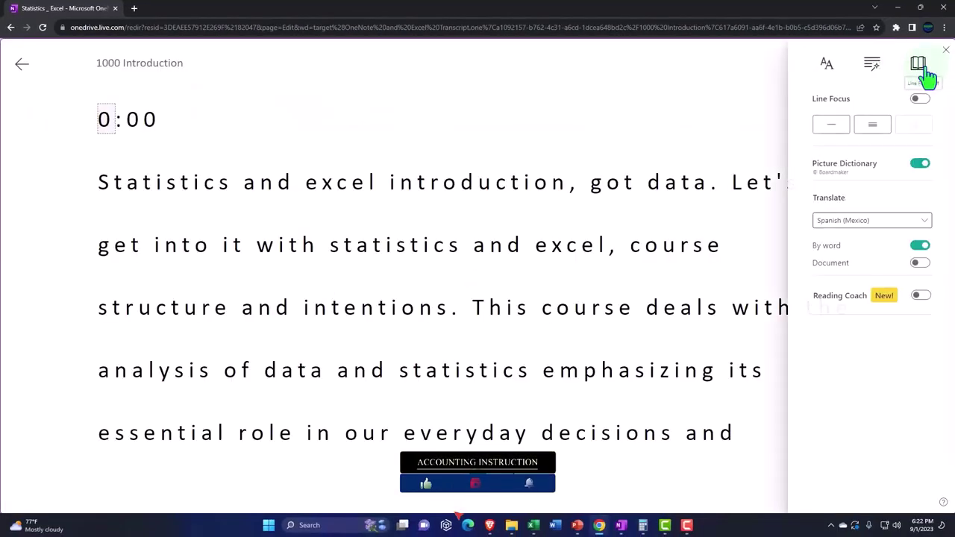
Step: Translate the whole document into Spanish (Mexico) in Immersive Reader and scroll through it
{"action": "left_click", "coordinate": [919, 262]}
{"action": "scroll", "coordinate": [694, 317], "scroll_direction": "down", "scroll_amount": 10}
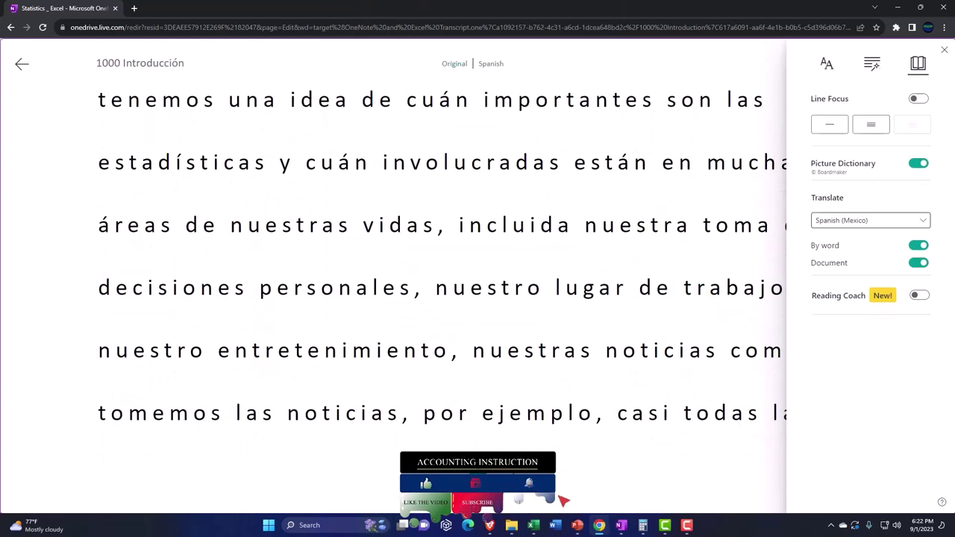
{"action": "scroll", "coordinate": [592, 426], "scroll_direction": "down", "scroll_amount": 6}
{"action": "scroll", "coordinate": [593, 426], "scroll_direction": "down", "scroll_amount": 2}
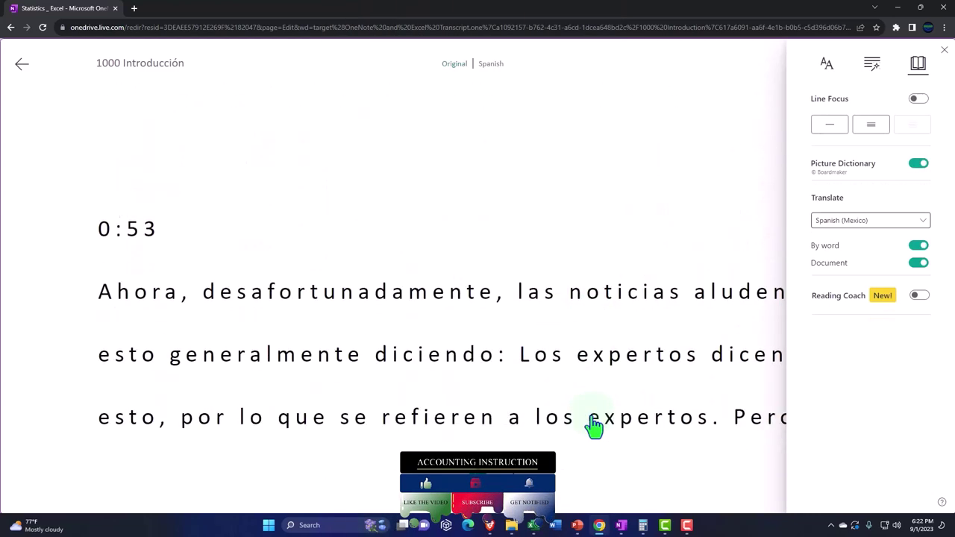
{"action": "left_click_drag", "start_coordinate": [181, 206], "coordinate": [179, 248]}
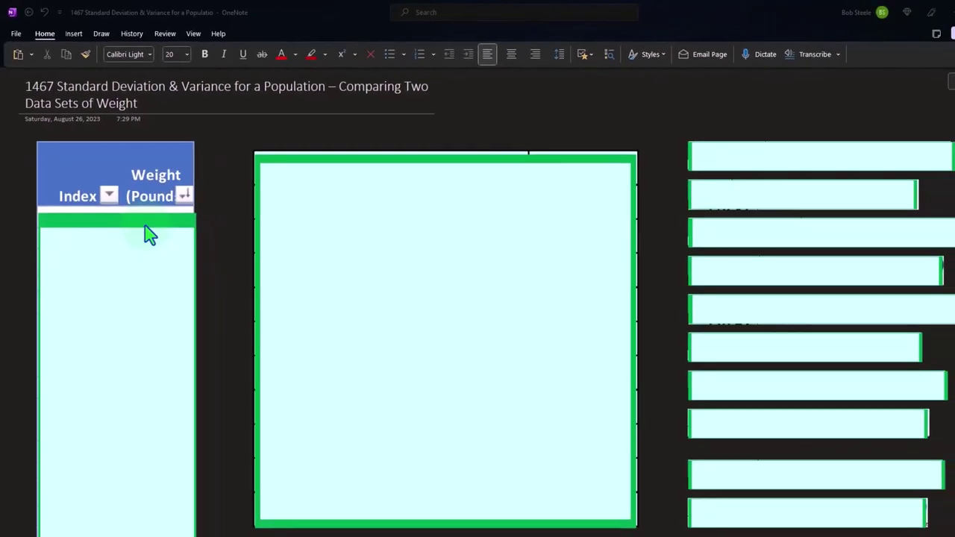
Step: Remove the cover over the left table and scroll through its Index and Weight (Pounds) values
{"action": "left_click", "coordinate": [140, 272]}
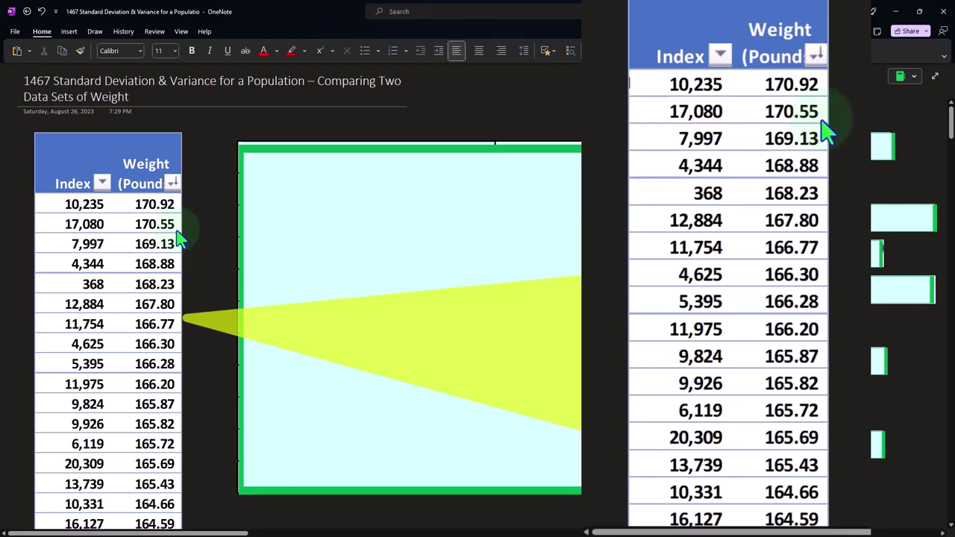
{"action": "scroll", "coordinate": [180, 261], "scroll_direction": "down", "scroll_amount": 5}
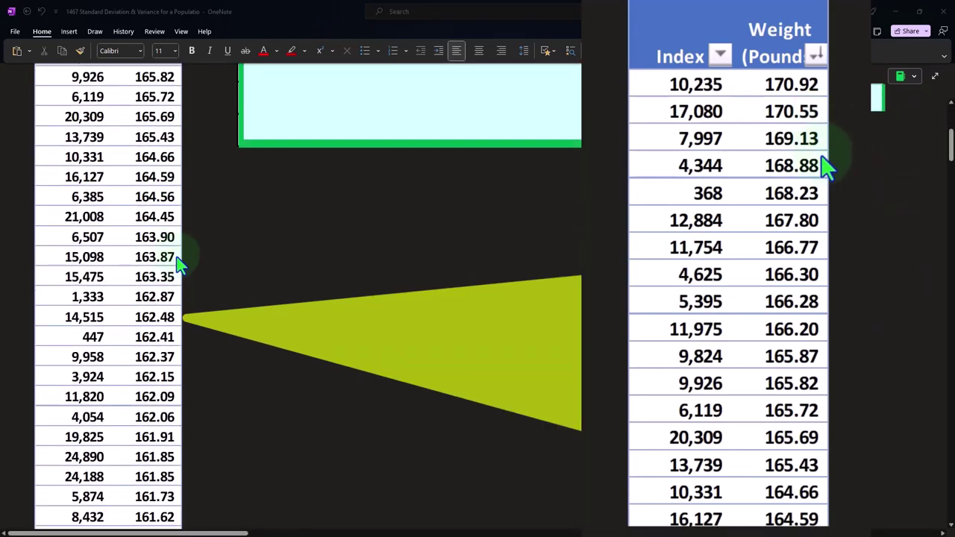
{"action": "scroll", "coordinate": [179, 263], "scroll_direction": "down", "scroll_amount": 20}
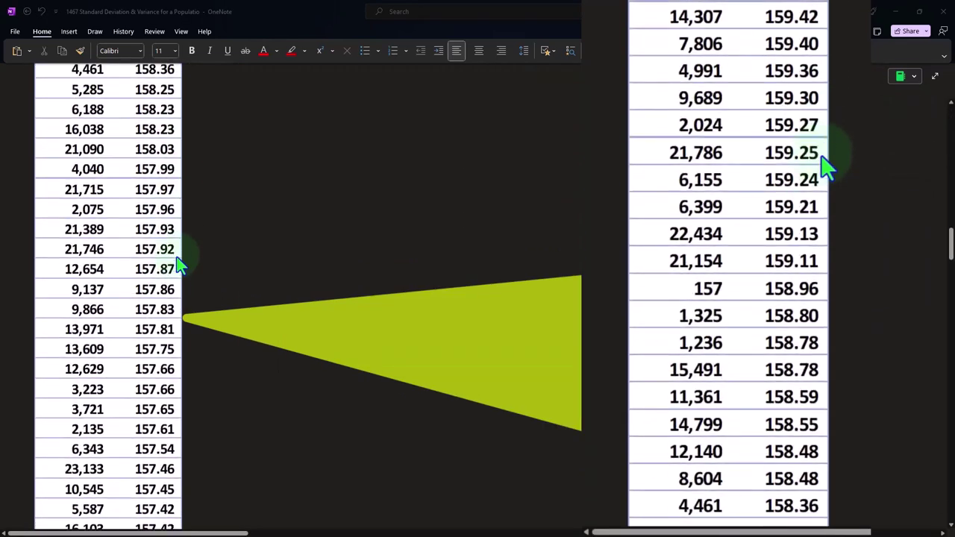
{"action": "scroll", "coordinate": [179, 263], "scroll_direction": "down", "scroll_amount": 8}
{"action": "scroll", "coordinate": [179, 263], "scroll_direction": "up", "scroll_amount": 20}
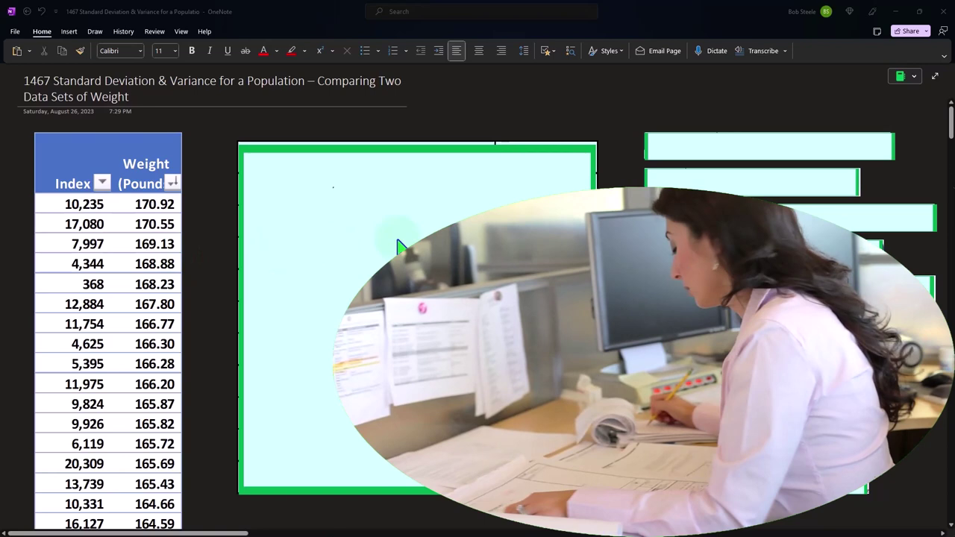
Step: Uncover the Mean 127.08 and Min 78.01 rows with their AVERAGE and MIN formulas
{"action": "left_click", "coordinate": [416, 146]}
{"action": "left_click_drag", "start_coordinate": [415, 147], "coordinate": [414, 177]}
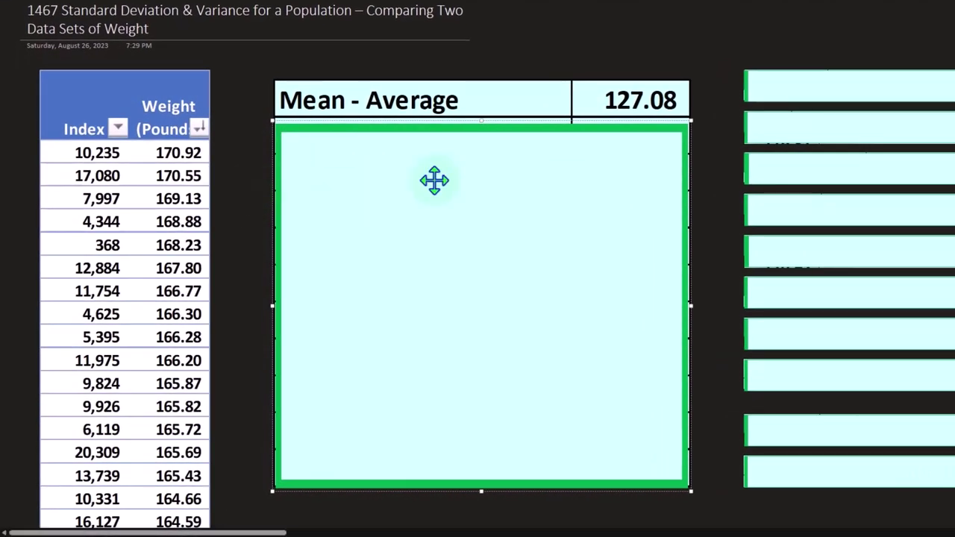
{"action": "left_click", "coordinate": [799, 91]}
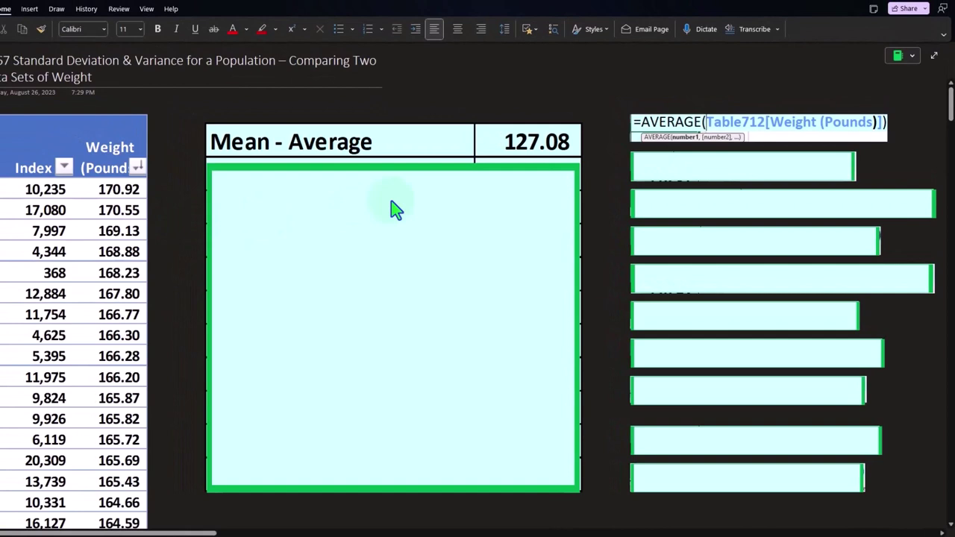
{"action": "left_click", "coordinate": [394, 167]}
{"action": "left_click_drag", "start_coordinate": [395, 167], "coordinate": [388, 190]}
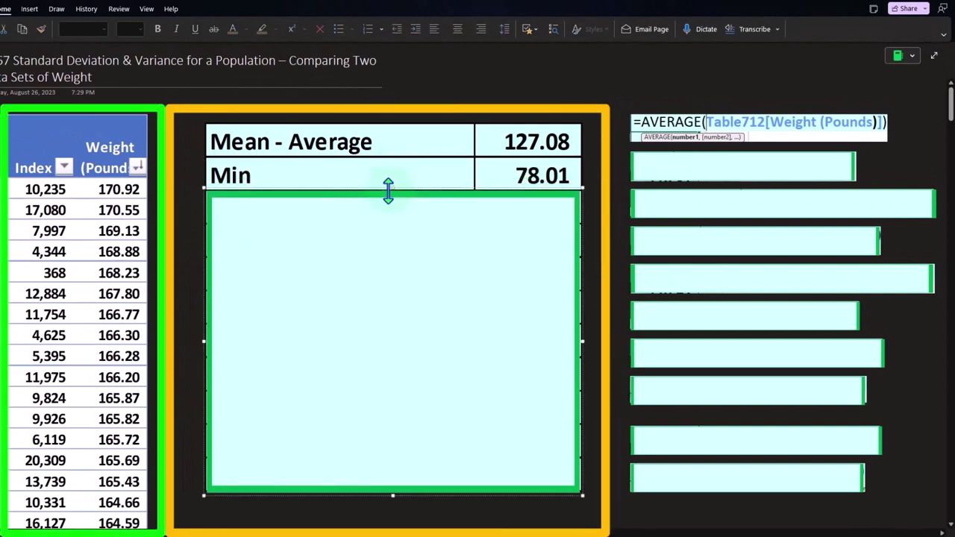
{"action": "left_click", "coordinate": [694, 170]}
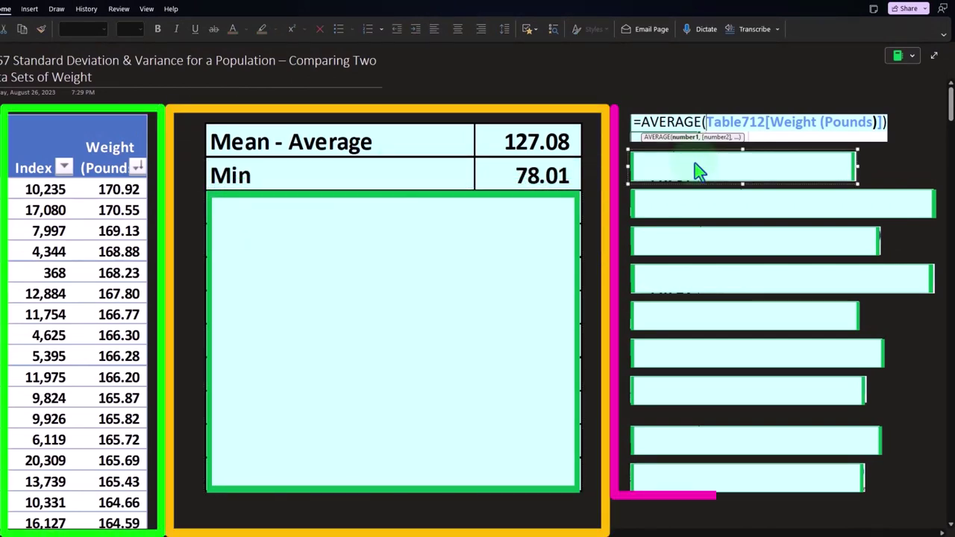
{"action": "key", "text": "Delete"}
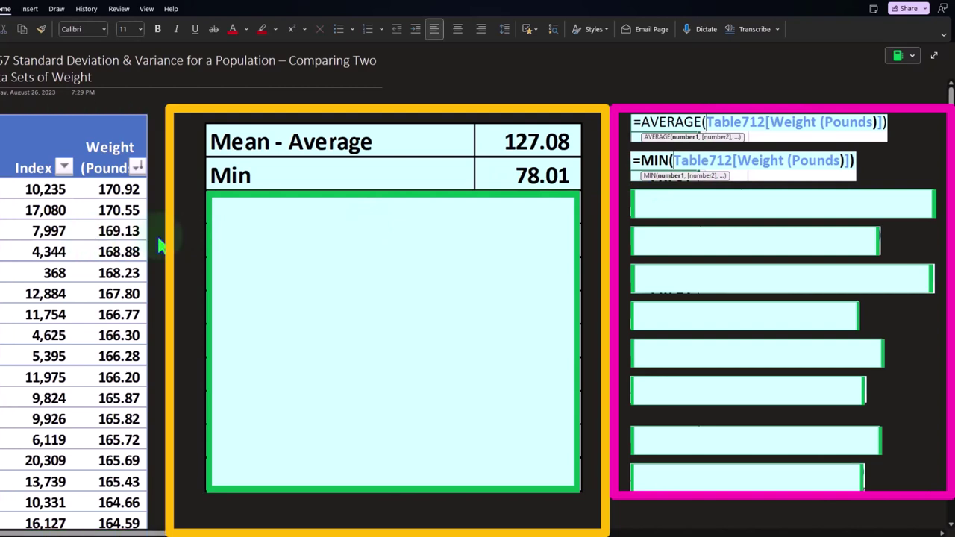
Step: Uncover the Q1 119.31 row and its QUARTILE.EXC formula
{"action": "left_click", "coordinate": [406, 190]}
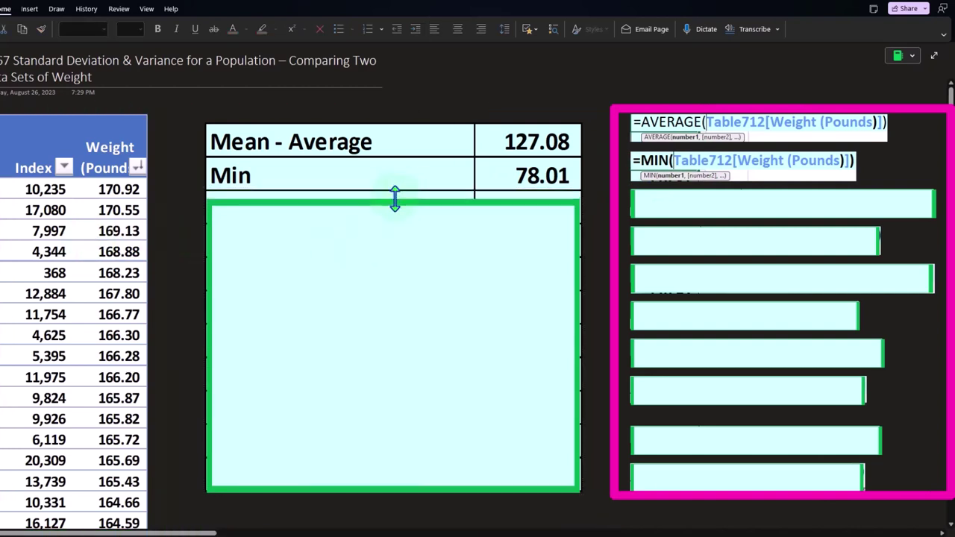
{"action": "left_click_drag", "start_coordinate": [395, 198], "coordinate": [397, 222]}
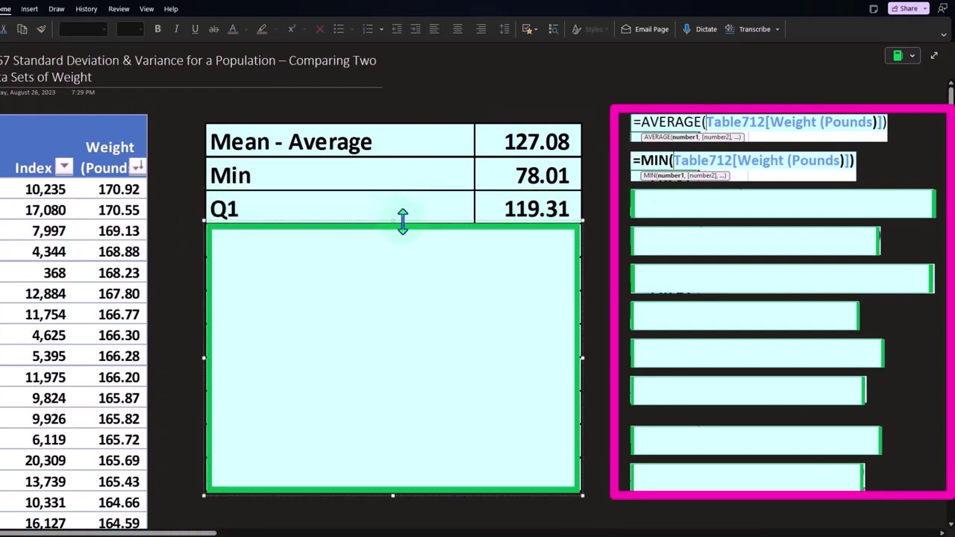
{"action": "left_click", "coordinate": [659, 199]}
{"action": "key", "text": "Delete"}
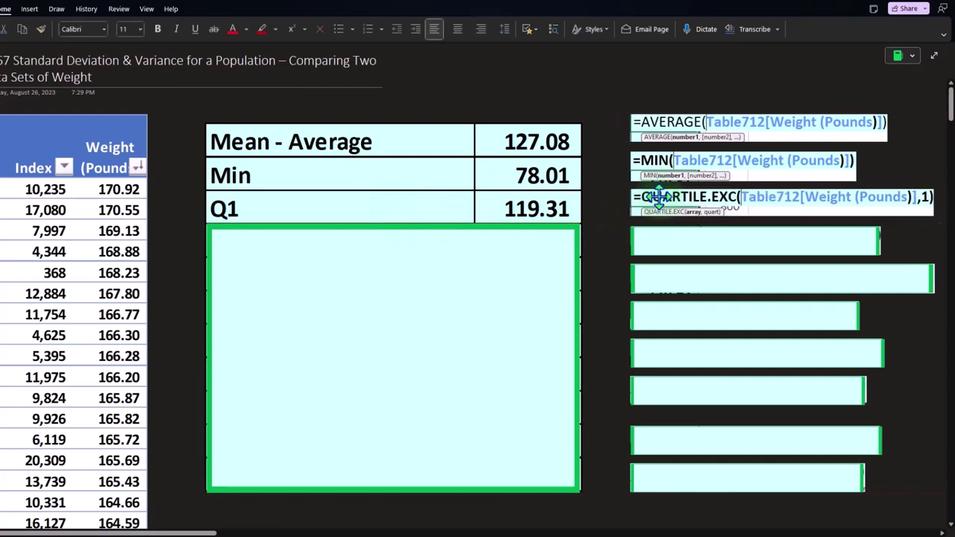
{"action": "left_click", "coordinate": [673, 236]}
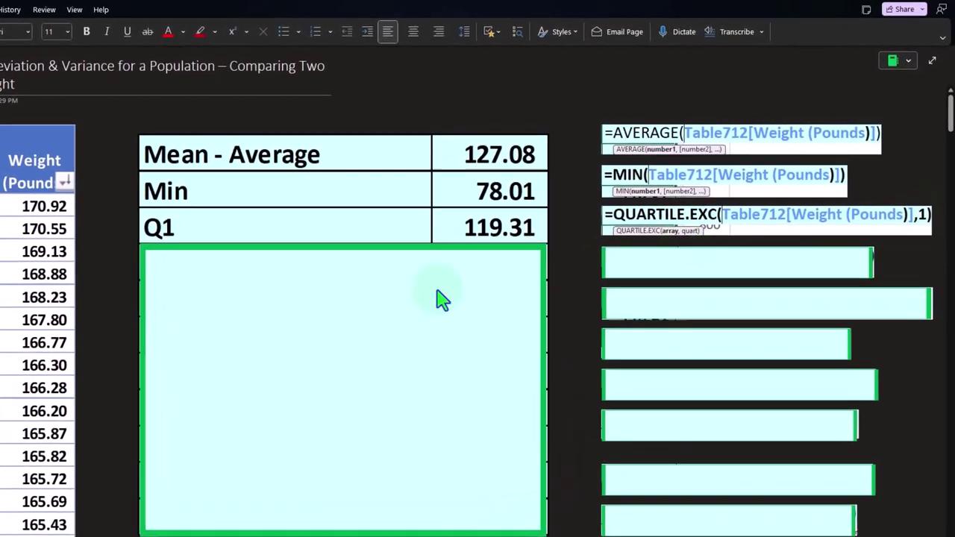
Step: Uncover the Median Q2 127.16 and Q3 134.89 rows with their MEDIAN and QUARTILE.EXC formulas
{"action": "left_click", "coordinate": [348, 246]}
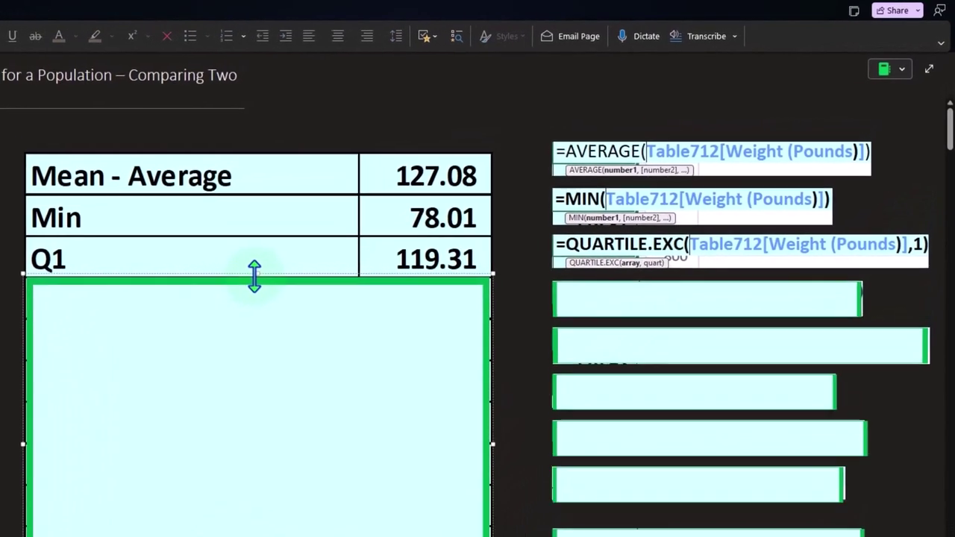
{"action": "left_click_drag", "start_coordinate": [255, 276], "coordinate": [250, 331]}
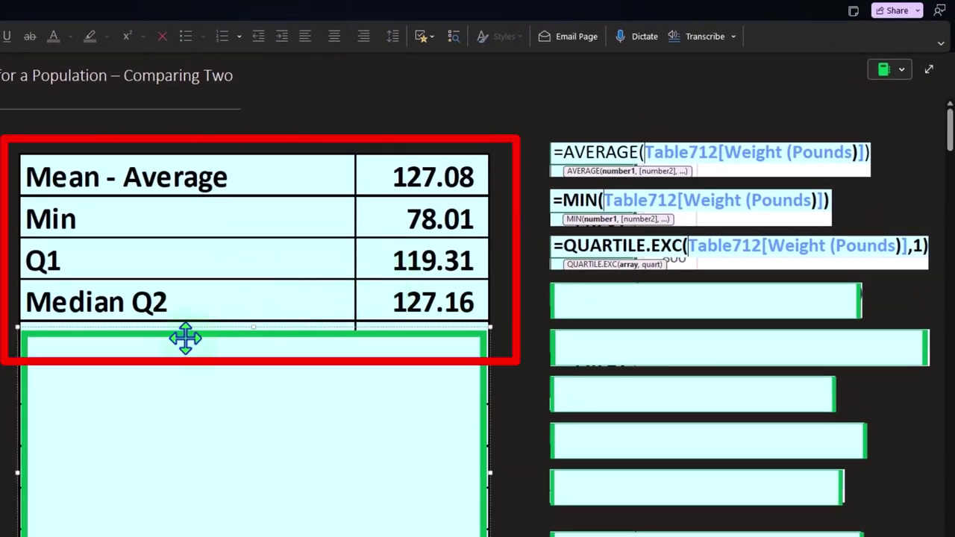
{"action": "left_click", "coordinate": [640, 314]}
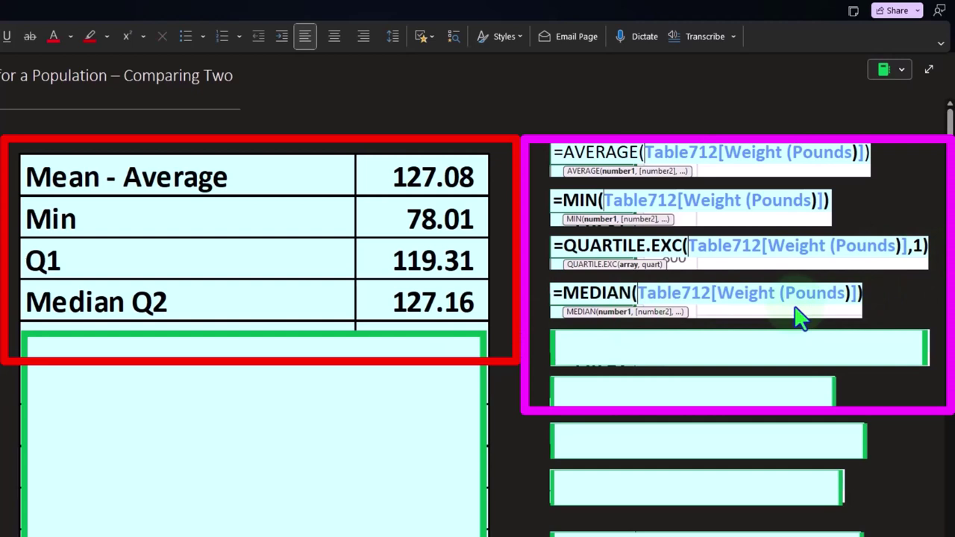
{"action": "left_click", "coordinate": [265, 446]}
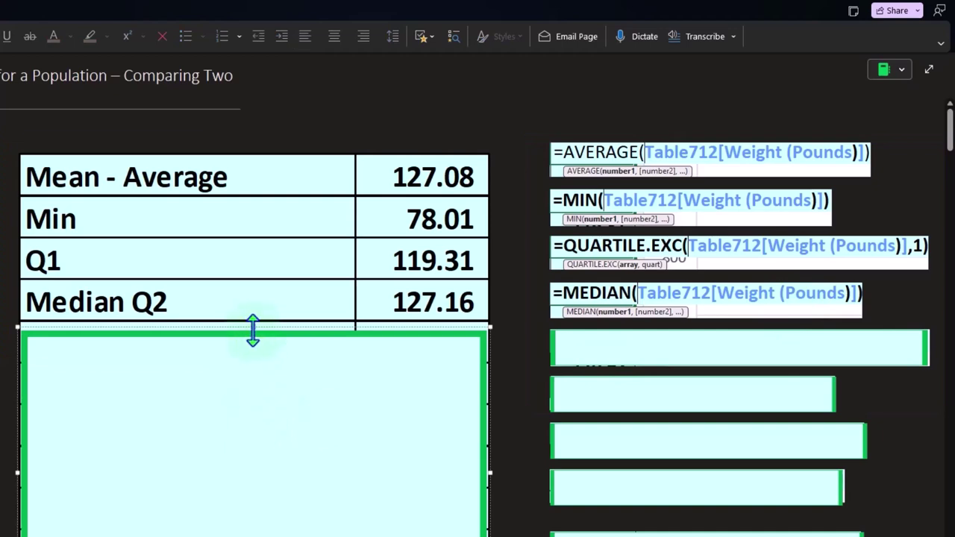
{"action": "left_click_drag", "start_coordinate": [254, 332], "coordinate": [257, 368]}
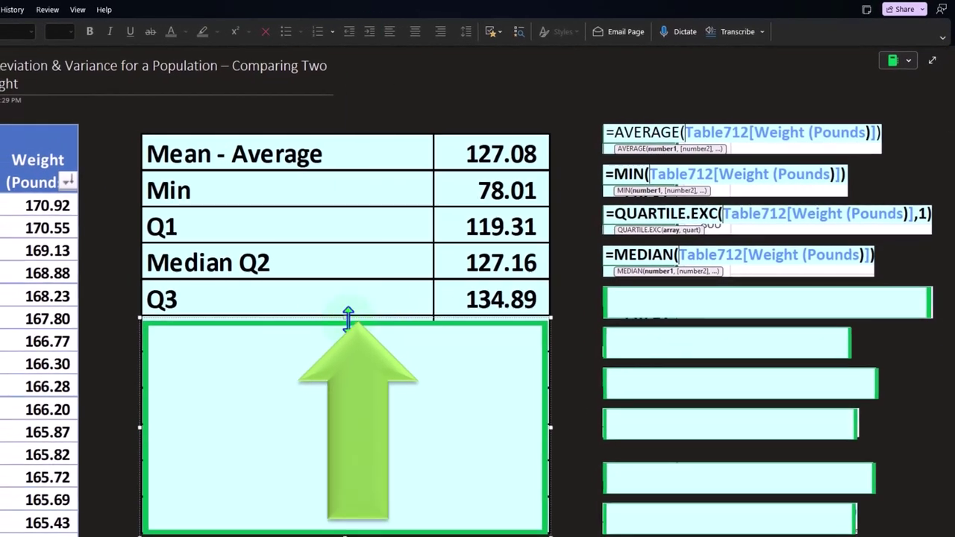
{"action": "left_click", "coordinate": [677, 311]}
{"action": "key", "text": "Delete"}
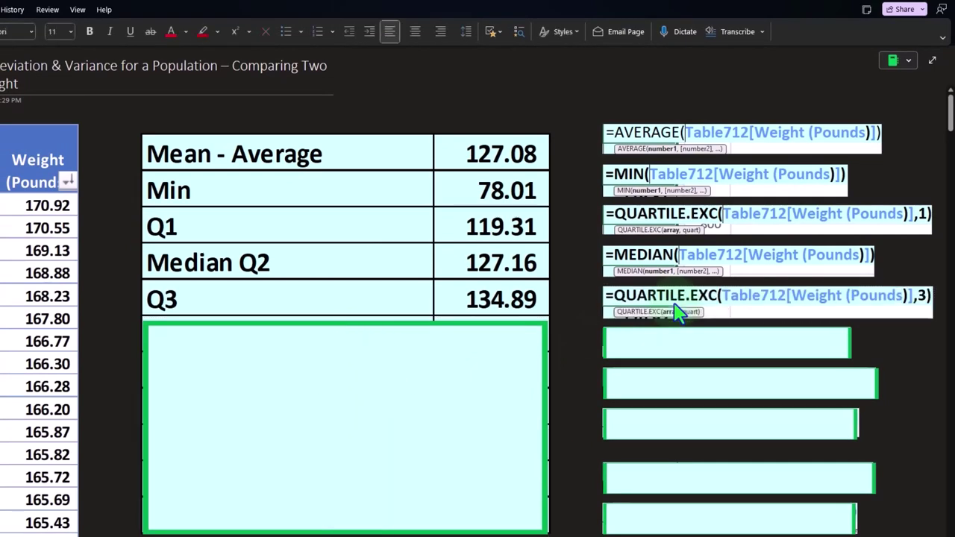
Step: Uncover the Max 170.92 row and the MAX formula beside it
{"action": "left_click", "coordinate": [672, 223]}
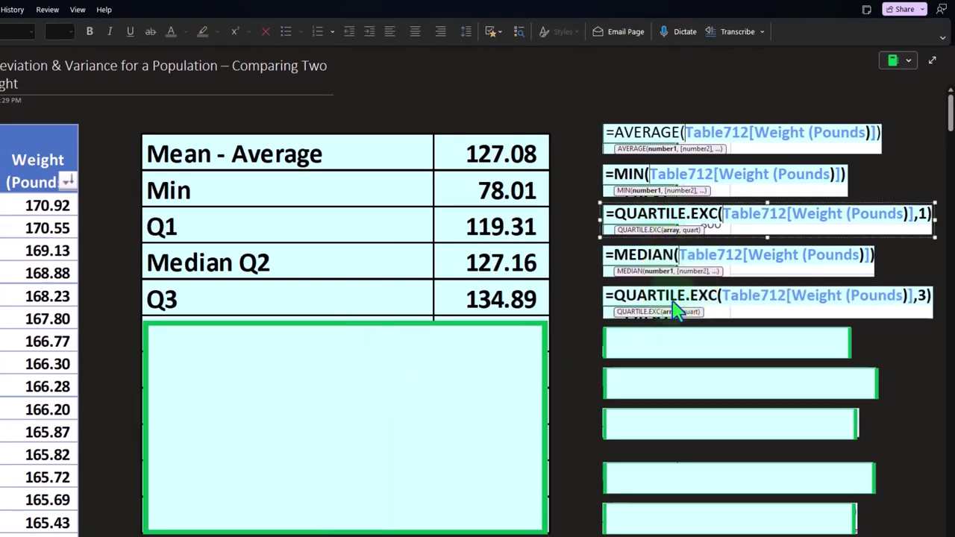
{"action": "left_click", "coordinate": [675, 309]}
{"action": "left_click", "coordinate": [362, 352]}
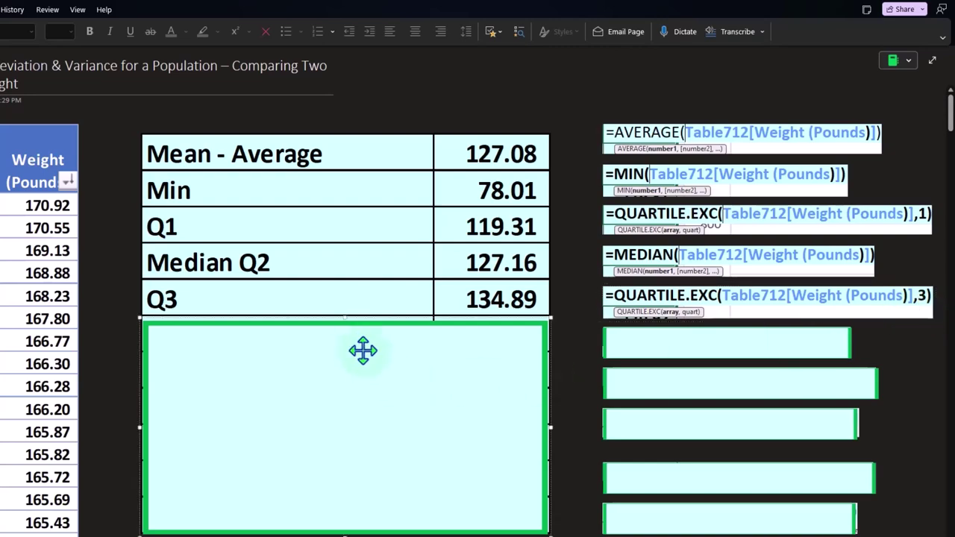
{"action": "left_click_drag", "start_coordinate": [344, 321], "coordinate": [343, 356]}
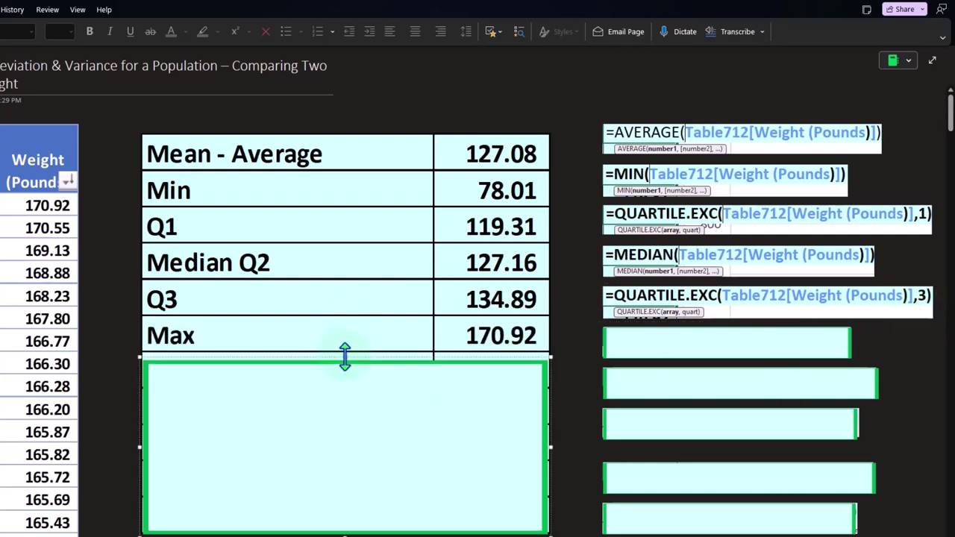
{"action": "left_click", "coordinate": [657, 358]}
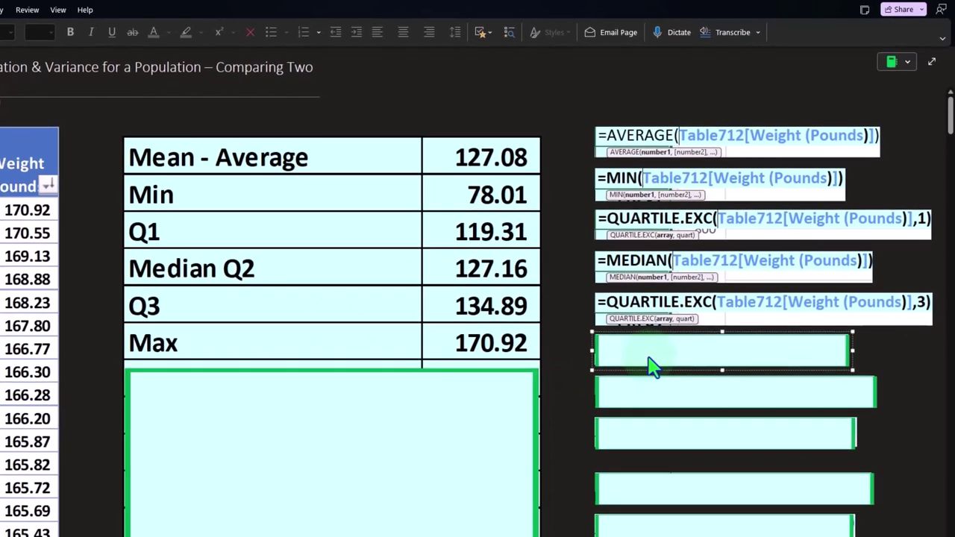
{"action": "type", "text": "=MAX(Table712[Weight (Pounds)])"}
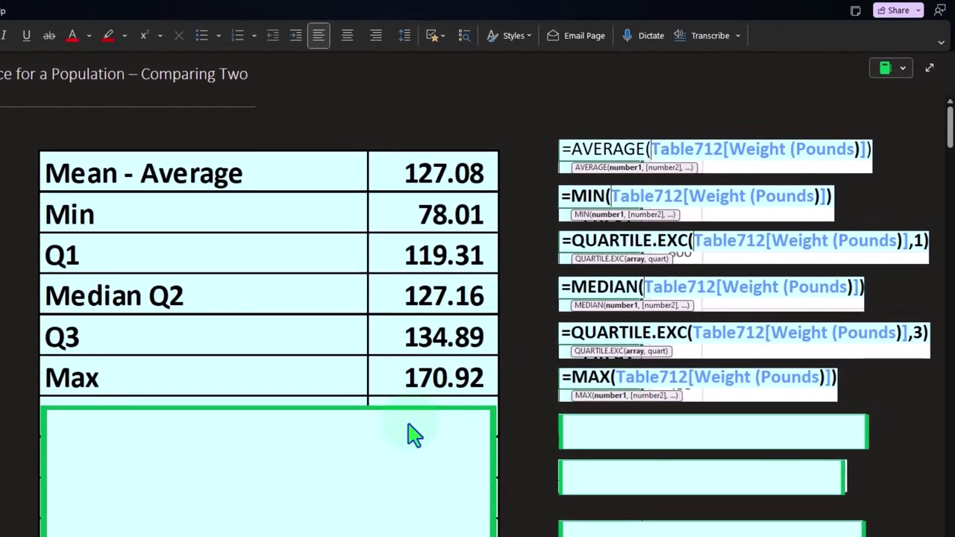
{"action": "left_click", "coordinate": [375, 441]}
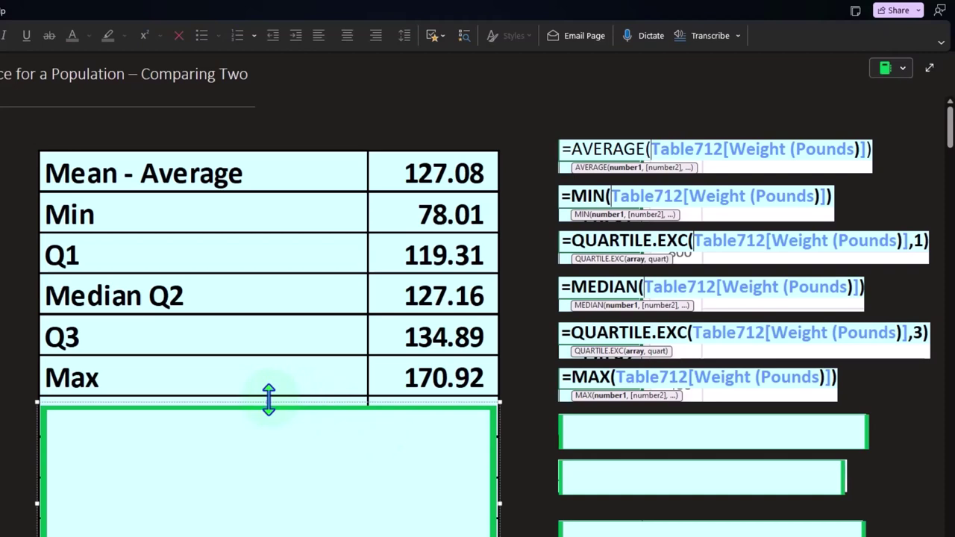
Step: Uncover the population standard deviation 11.66 and variance 135.97 rows with STDEV.P and VAR.P formulas
{"action": "left_click_drag", "start_coordinate": [268, 400], "coordinate": [271, 438]}
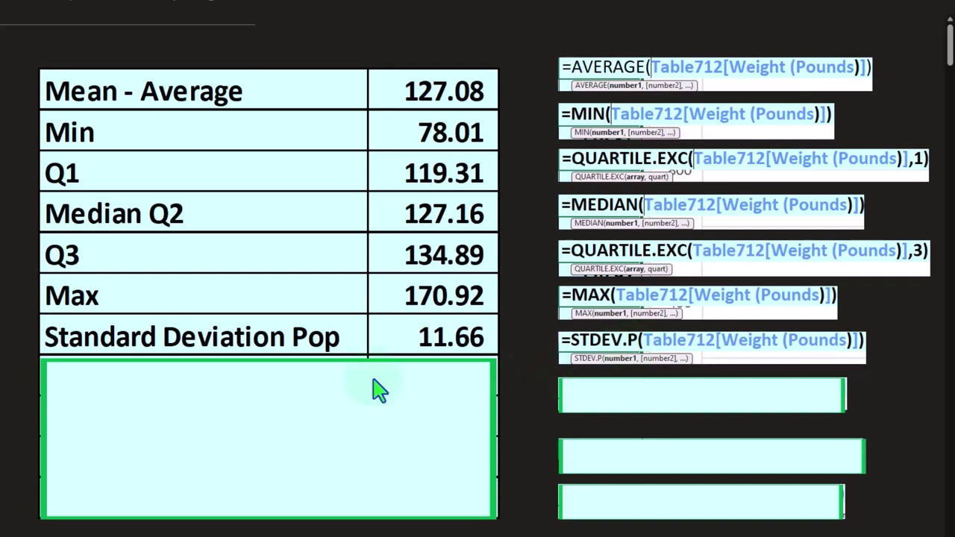
{"action": "left_click", "coordinate": [267, 375]}
{"action": "left_click_drag", "start_coordinate": [264, 357], "coordinate": [266, 388]}
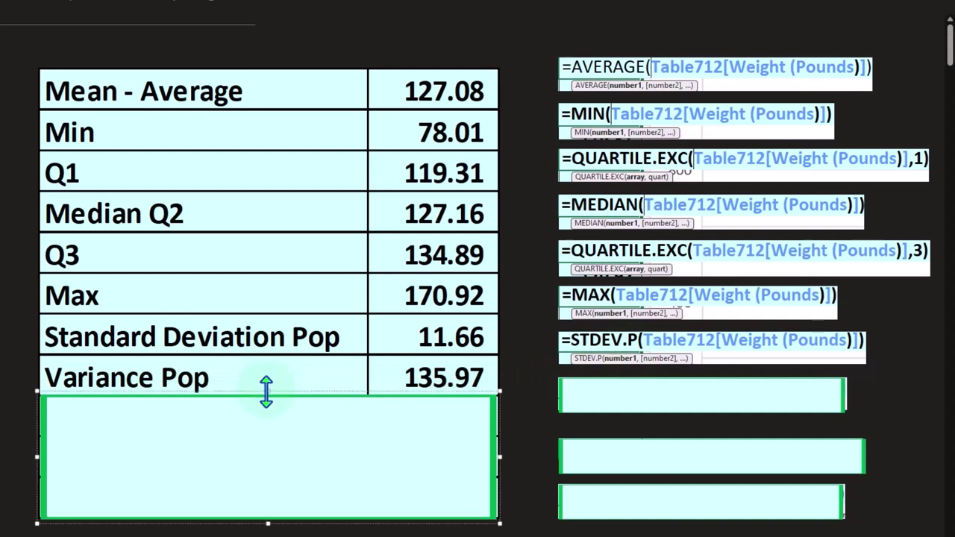
{"action": "left_click", "coordinate": [611, 384]}
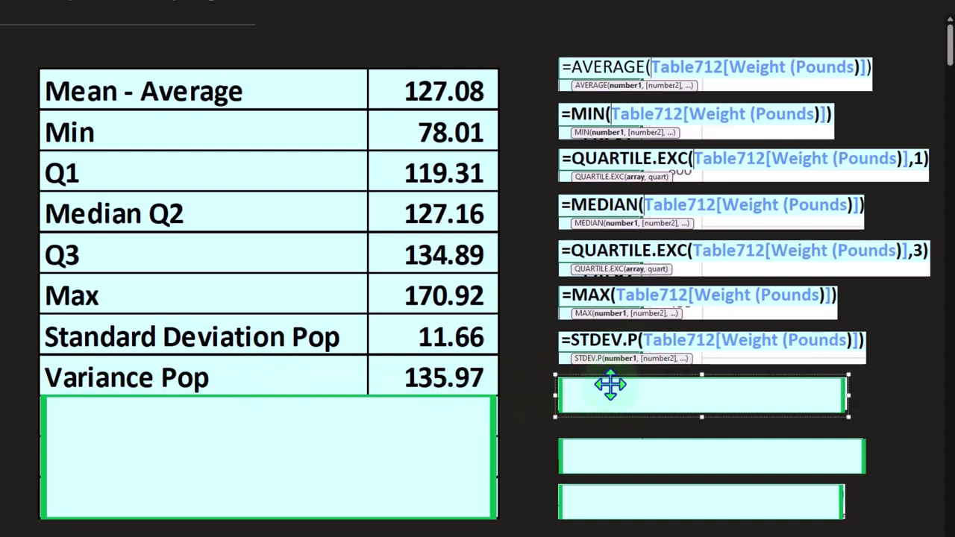
{"action": "key", "text": "Delete"}
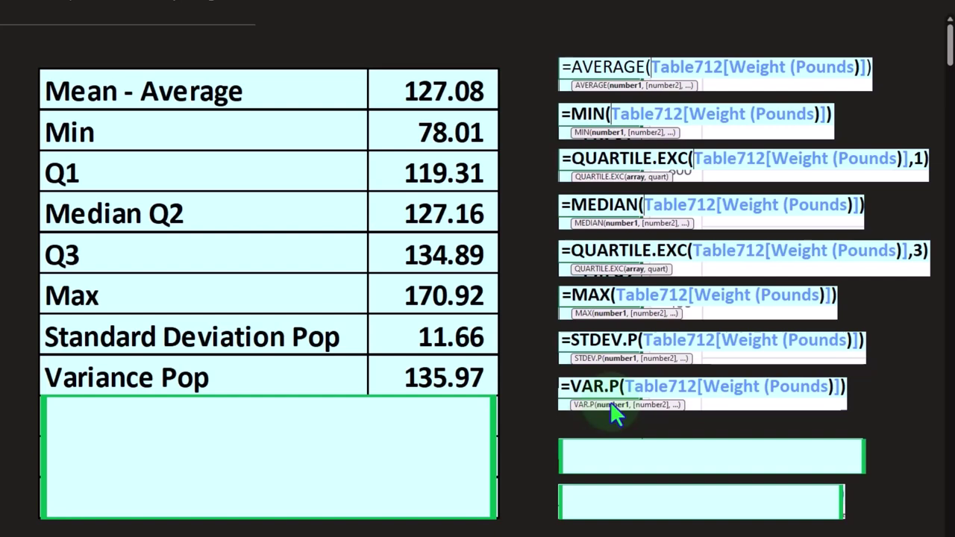
Step: Uncover the sample standard deviation and variance 135.98 rows with STDEV.S and VAR.S formulas
{"action": "left_click", "coordinate": [314, 437]}
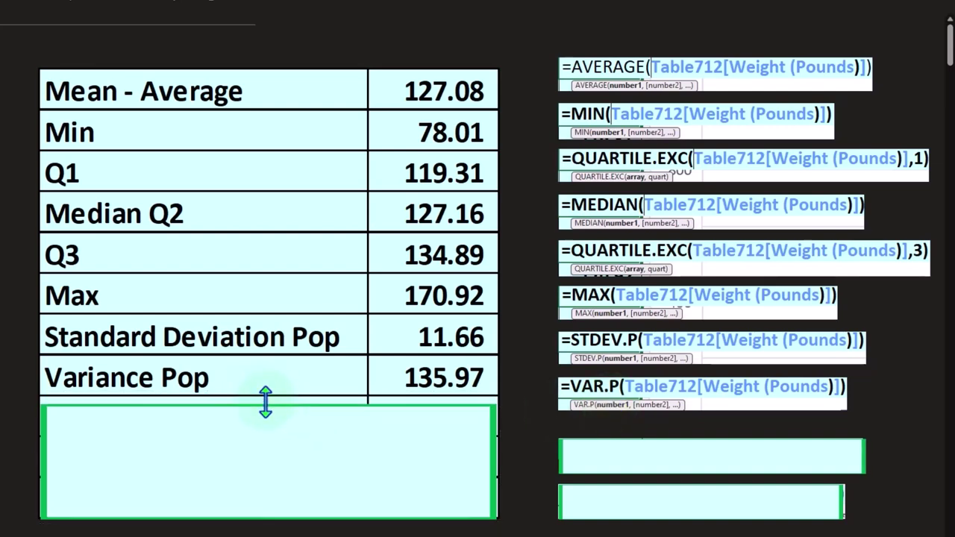
{"action": "left_click_drag", "start_coordinate": [264, 401], "coordinate": [284, 473]}
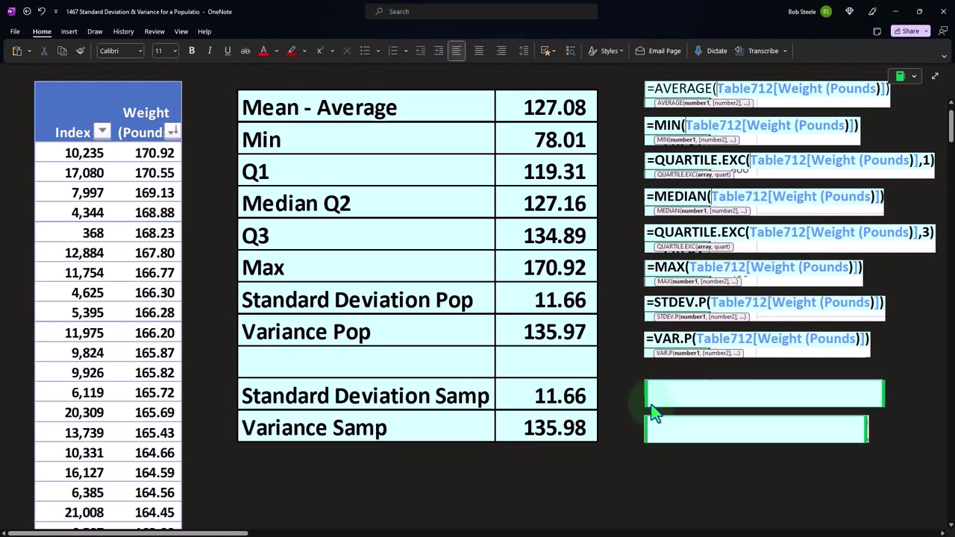
{"action": "key", "text": "Delete"}
{"action": "left_click", "coordinate": [679, 396]}
{"action": "key", "text": "Delete"}
{"action": "left_click", "coordinate": [680, 428]}
{"action": "key", "text": "Delete"}
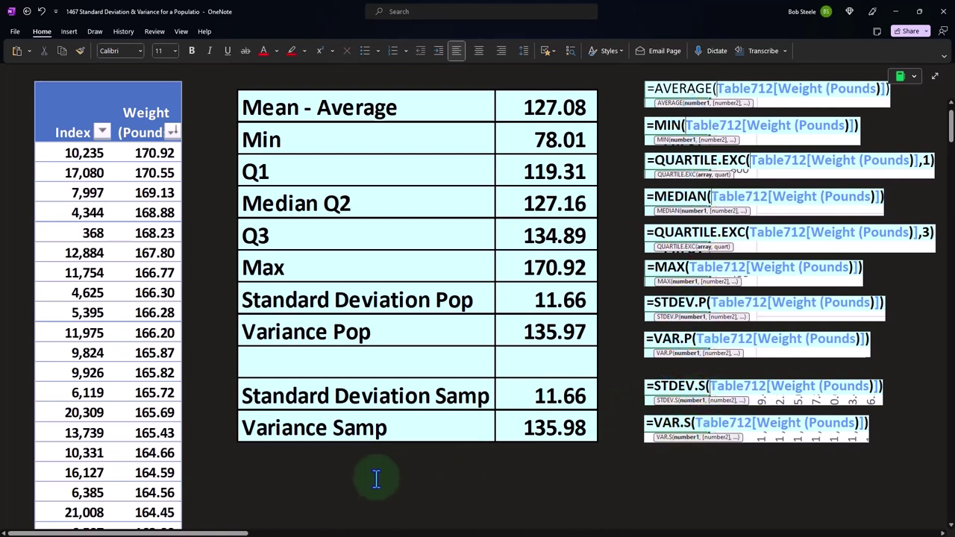
Step: Remove the green box over the weight histogram peaking near 125–130 pounds
{"action": "left_click_drag", "start_coordinate": [246, 533], "coordinate": [410, 533]}
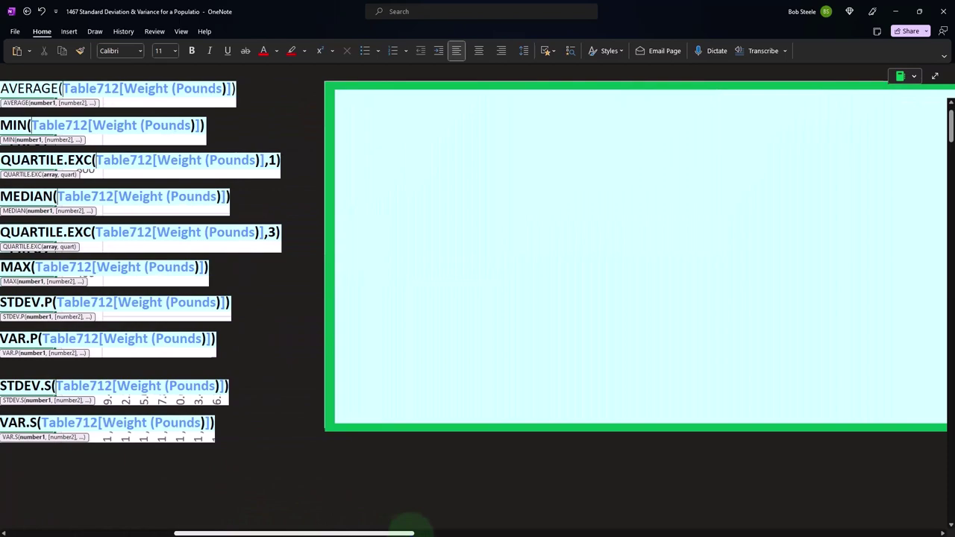
{"action": "scroll", "coordinate": [426, 455], "scroll_direction": "up", "scroll_amount": 1}
{"action": "left_click", "coordinate": [437, 395]}
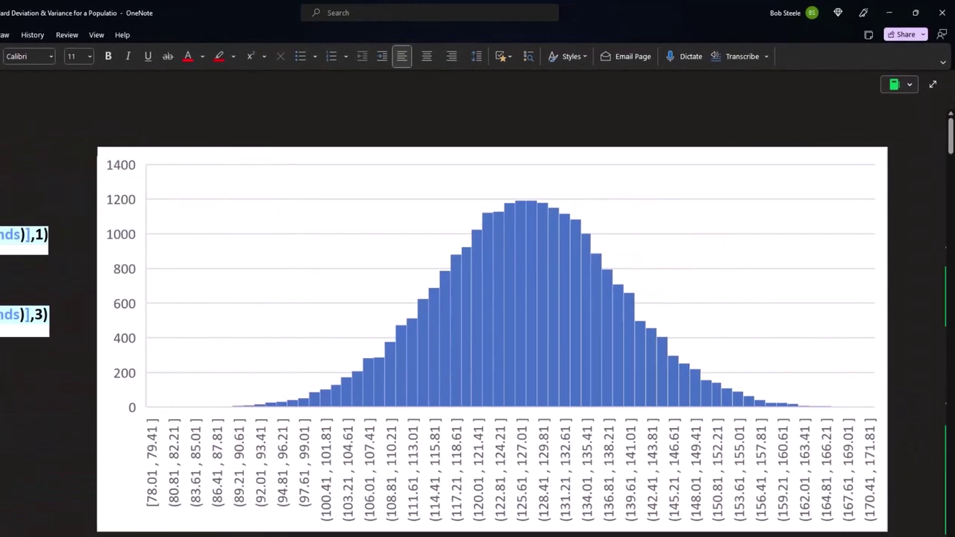
{"action": "scroll", "coordinate": [478, 336], "scroll_direction": "right", "scroll_amount": 3}
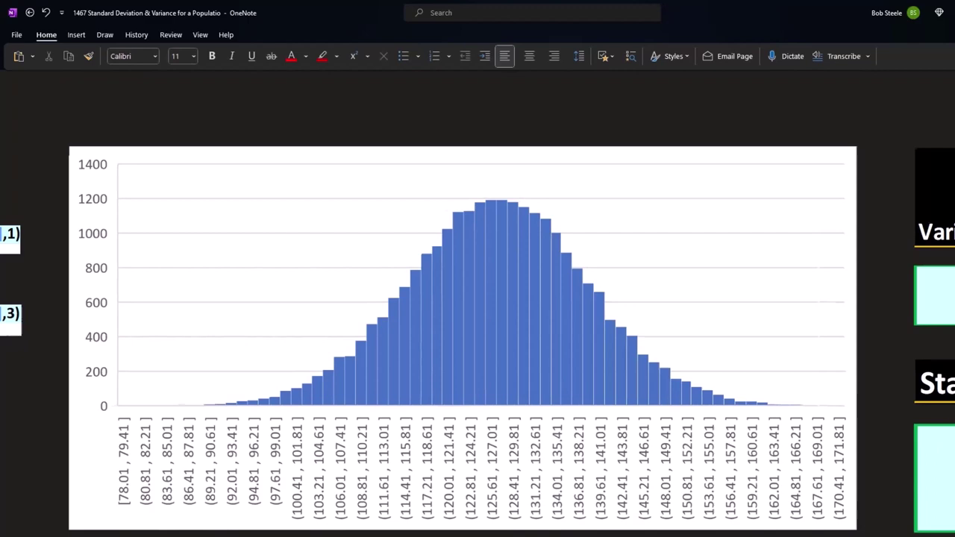
{"action": "scroll", "coordinate": [477, 336], "scroll_direction": "right", "scroll_amount": 10}
{"action": "scroll", "coordinate": [545, 526], "scroll_direction": "right", "scroll_amount": 3}
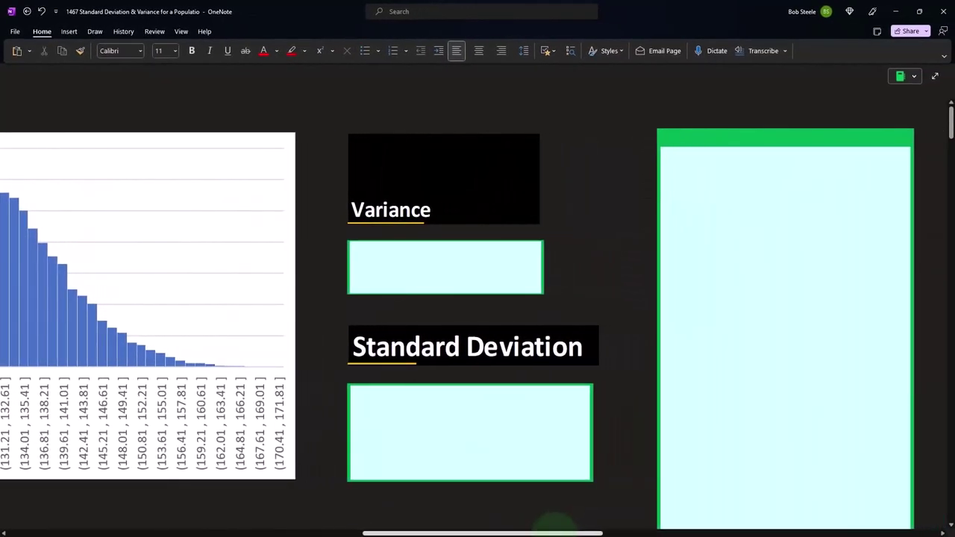
Step: Reveal the population variance σ² = Σ(xᵢ − u)²/n and standard deviation σ formulas
{"action": "scroll", "coordinate": [555, 526], "scroll_direction": "right", "scroll_amount": 5}
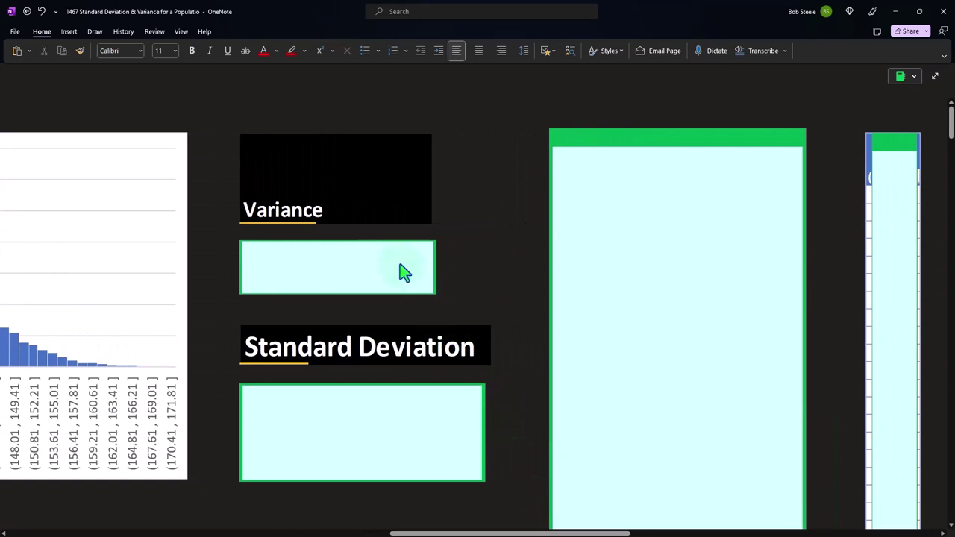
{"action": "left_click", "coordinate": [403, 270]}
{"action": "key", "text": "Delete"}
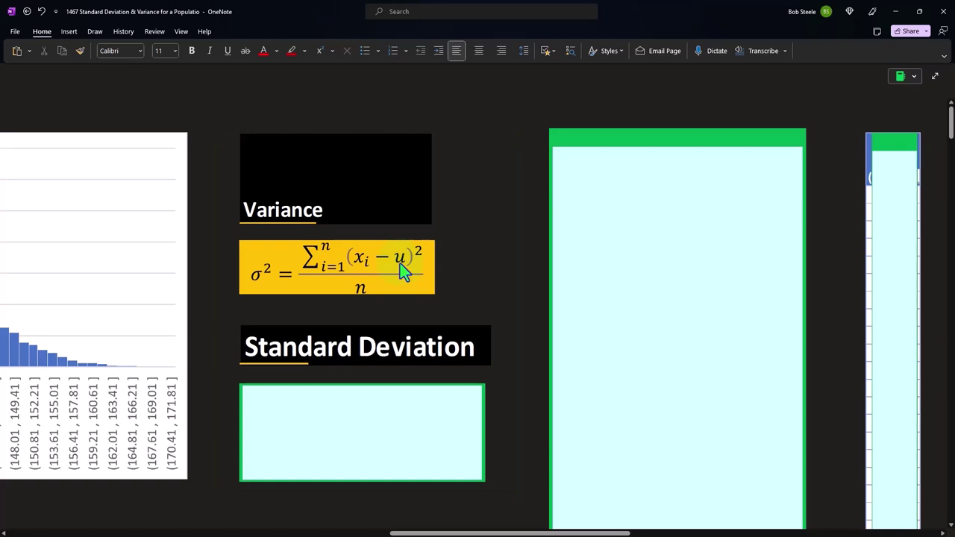
{"action": "left_click", "coordinate": [394, 419]}
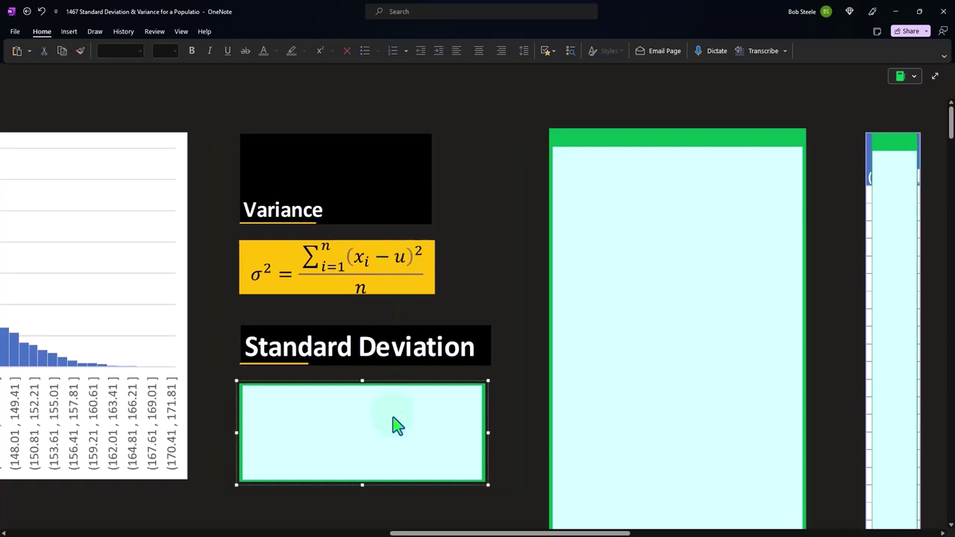
{"action": "key", "text": "Delete"}
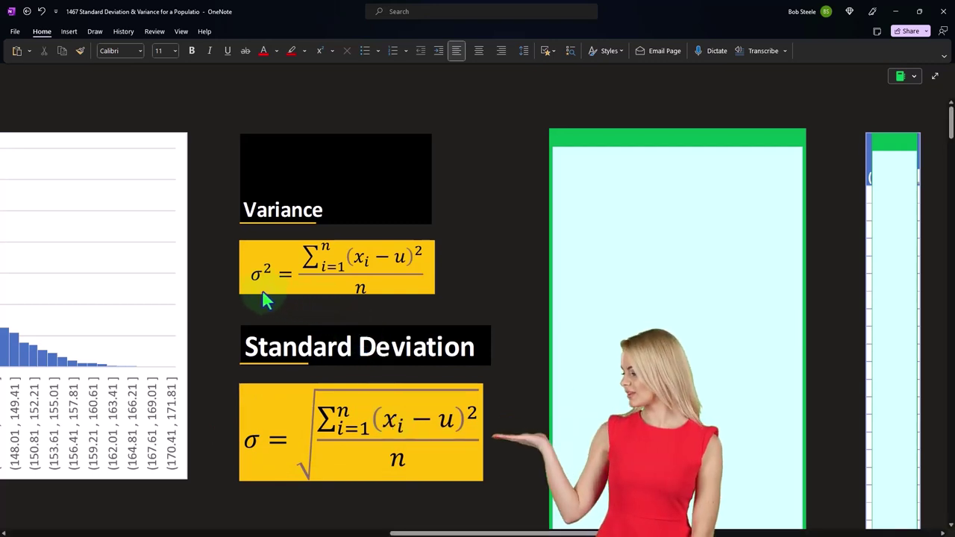
{"action": "left_click", "coordinate": [327, 277]}
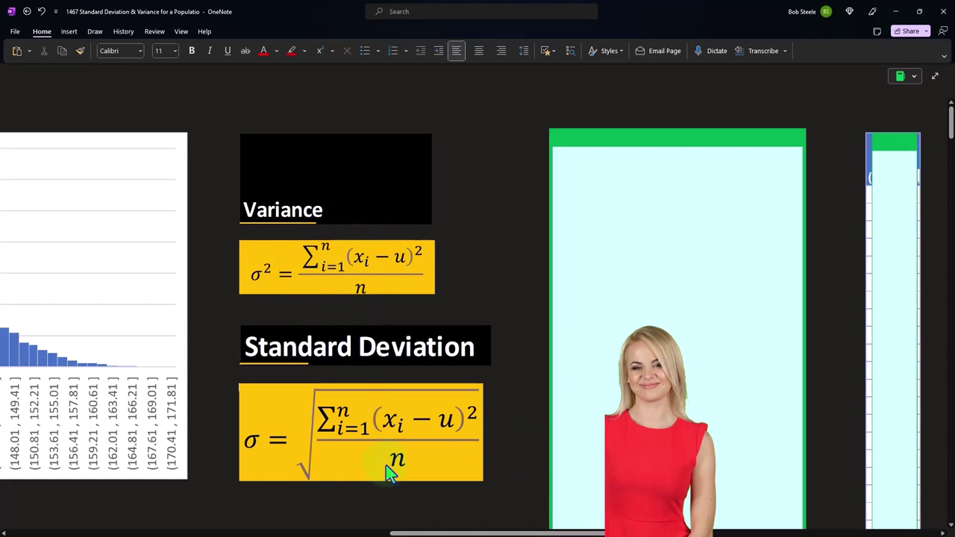
{"action": "left_click", "coordinate": [316, 428]}
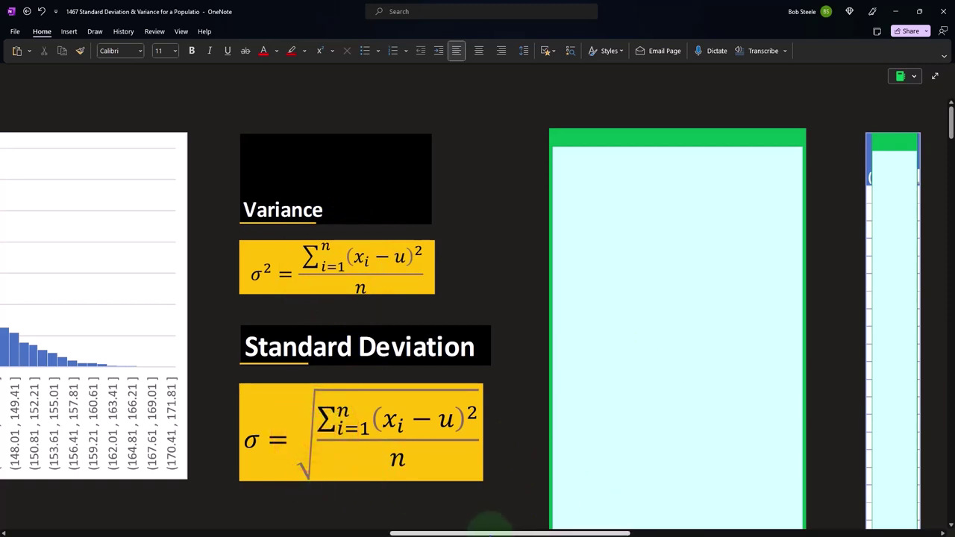
{"action": "left_click_drag", "start_coordinate": [490, 533], "coordinate": [539, 532]}
Step: Uncover the Weight, 127.08 mean and Difference columns, scrolling to the squared differences ending at 681.09
{"action": "left_click", "coordinate": [419, 257]}
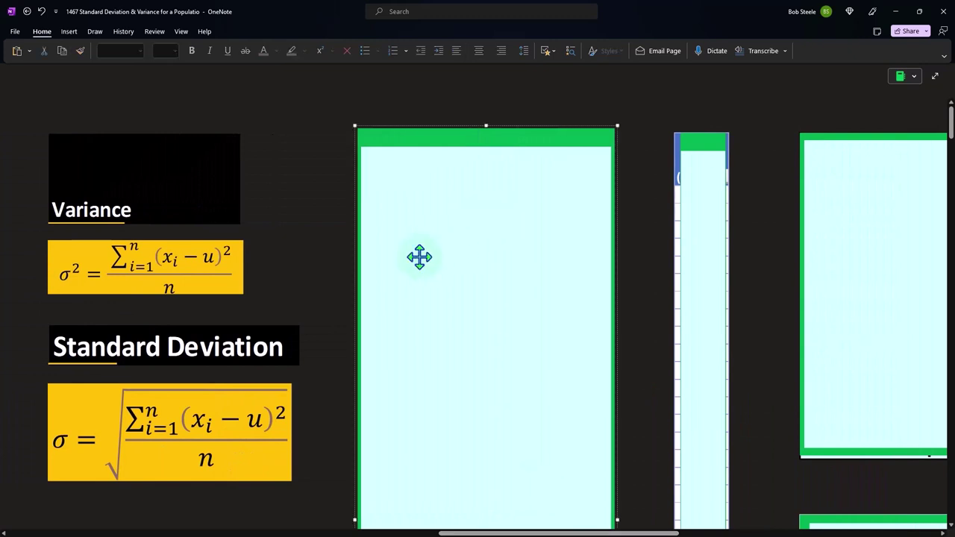
{"action": "left_click_drag", "start_coordinate": [354, 518], "coordinate": [426, 478]}
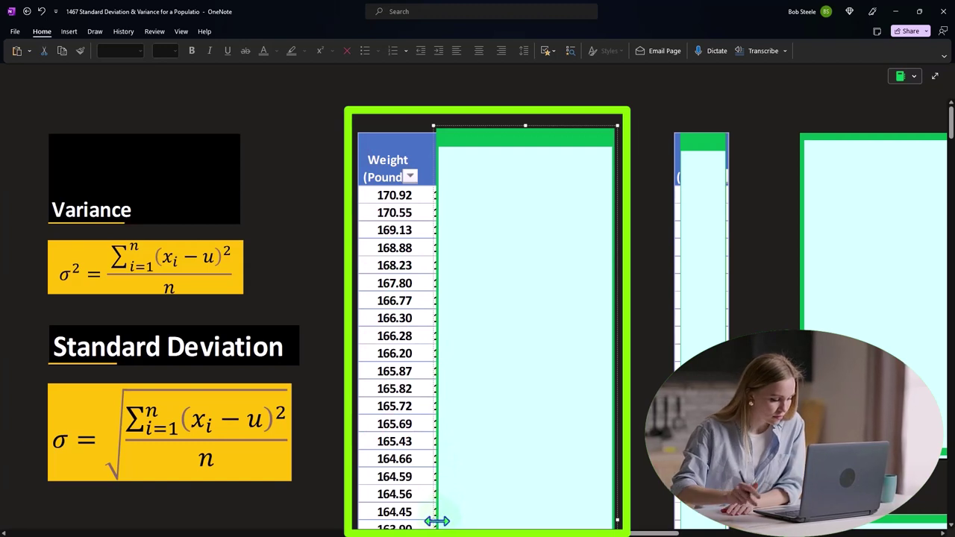
{"action": "left_click_drag", "start_coordinate": [437, 522], "coordinate": [481, 519]}
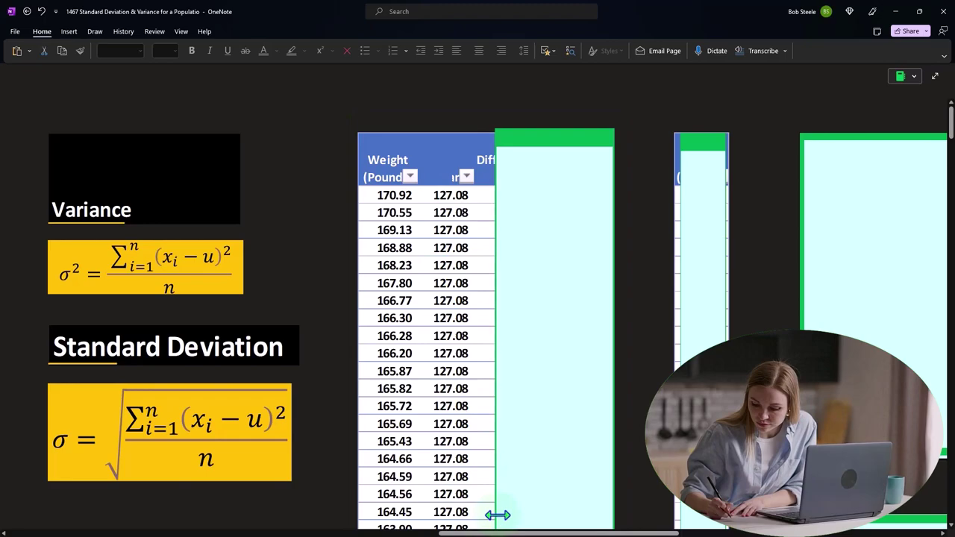
{"action": "left_click_drag", "start_coordinate": [497, 515], "coordinate": [526, 515]}
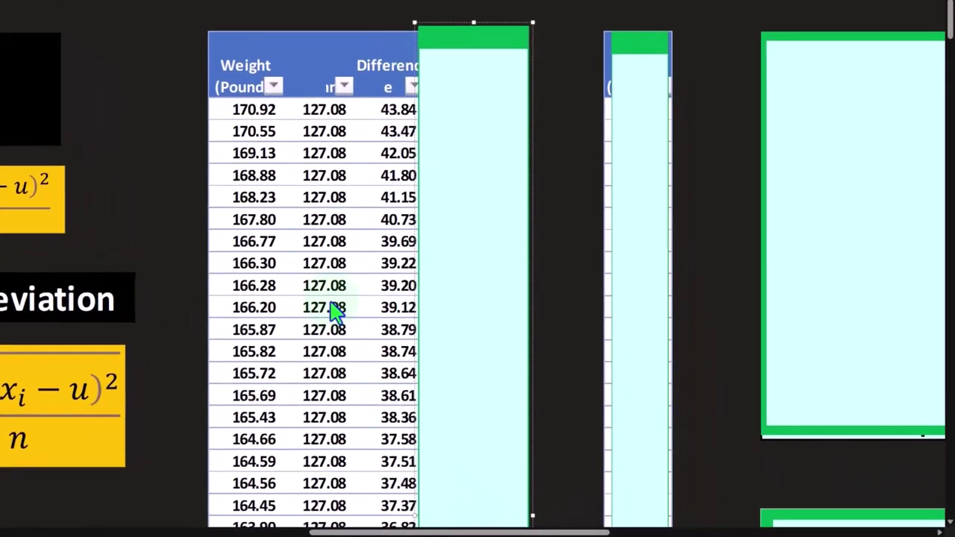
{"action": "scroll", "coordinate": [335, 312], "scroll_direction": "down", "scroll_amount": 20}
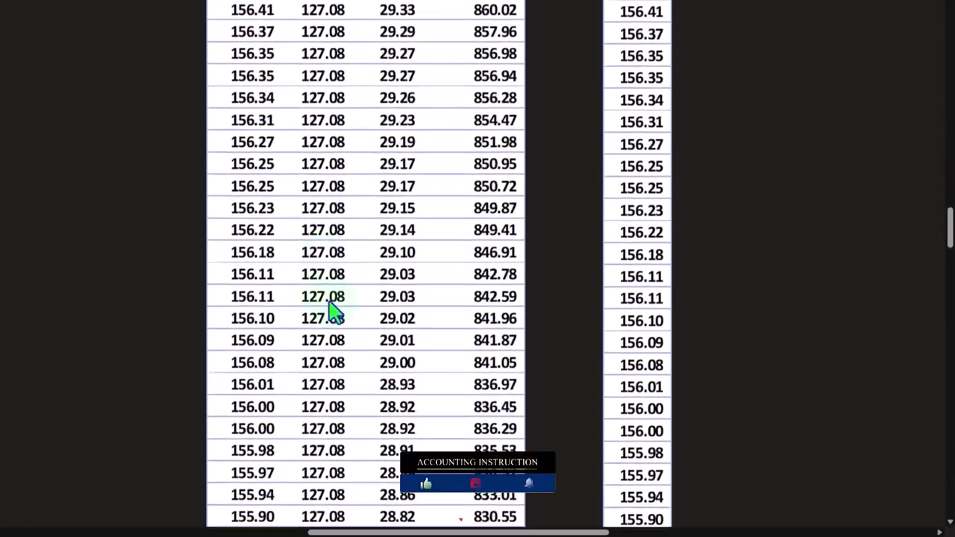
{"action": "scroll", "coordinate": [335, 312], "scroll_direction": "down", "scroll_amount": 20}
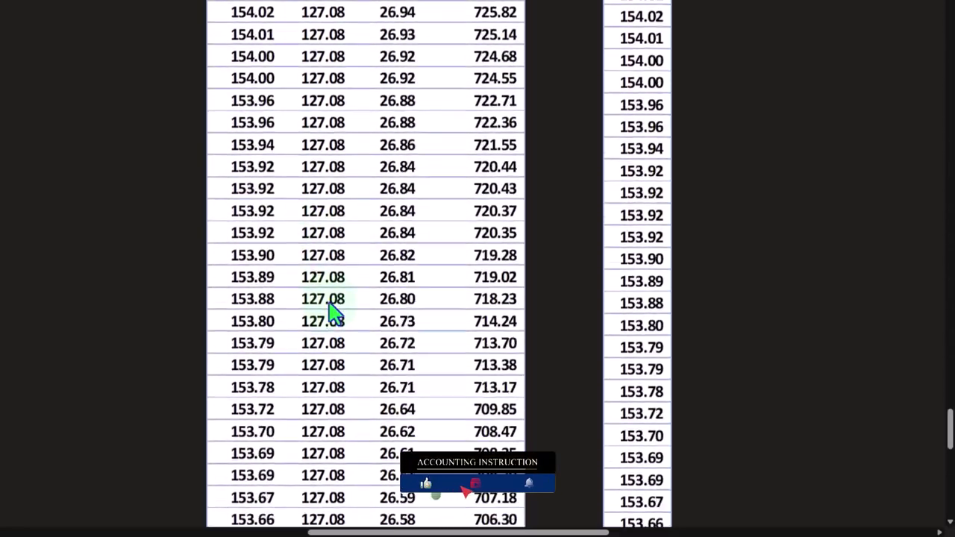
{"action": "scroll", "coordinate": [329, 302], "scroll_direction": "down", "scroll_amount": 15}
{"action": "scroll", "coordinate": [331, 305], "scroll_direction": "up", "scroll_amount": 5}
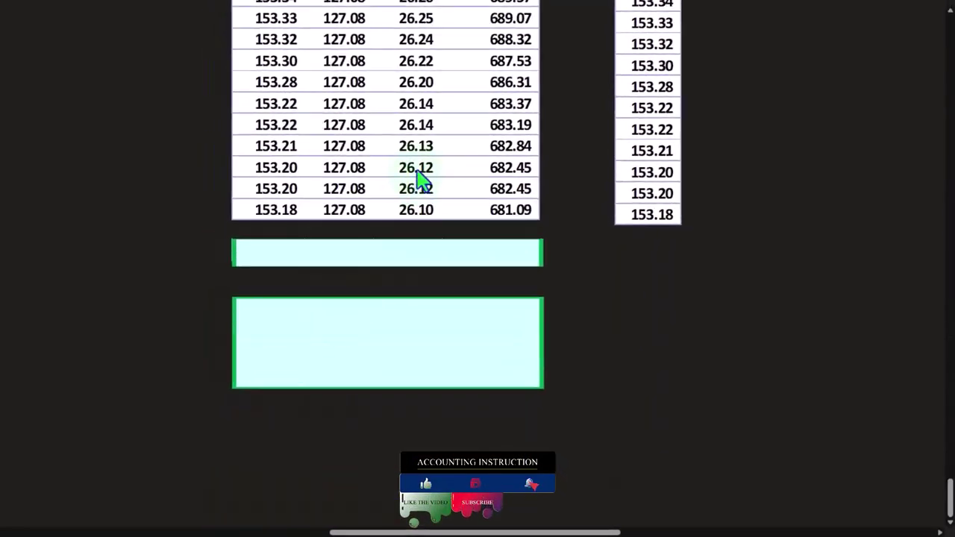
Step: Delete the cover over the Total row (25000, 0.00, 3,399,277.32) and scroll through the table
{"action": "left_click", "coordinate": [403, 257]}
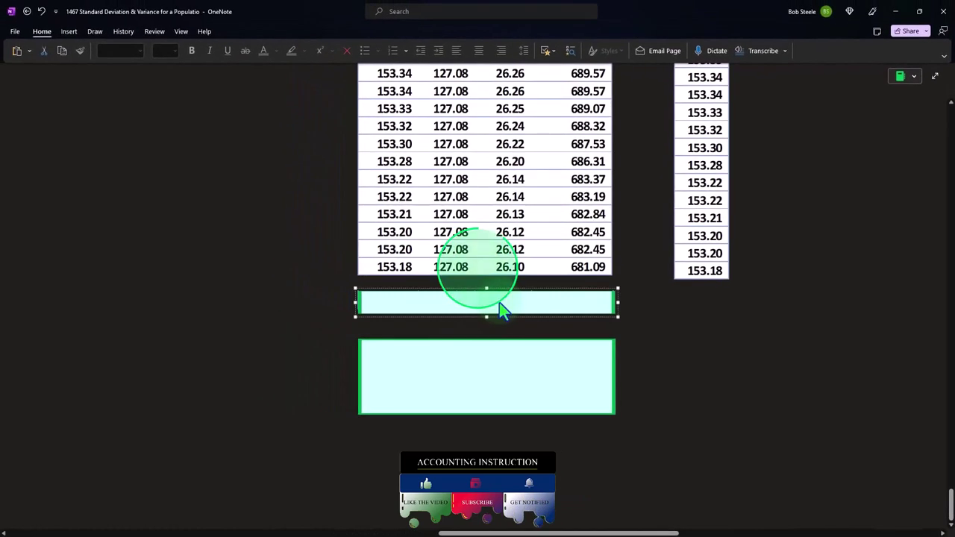
{"action": "key", "text": "Delete"}
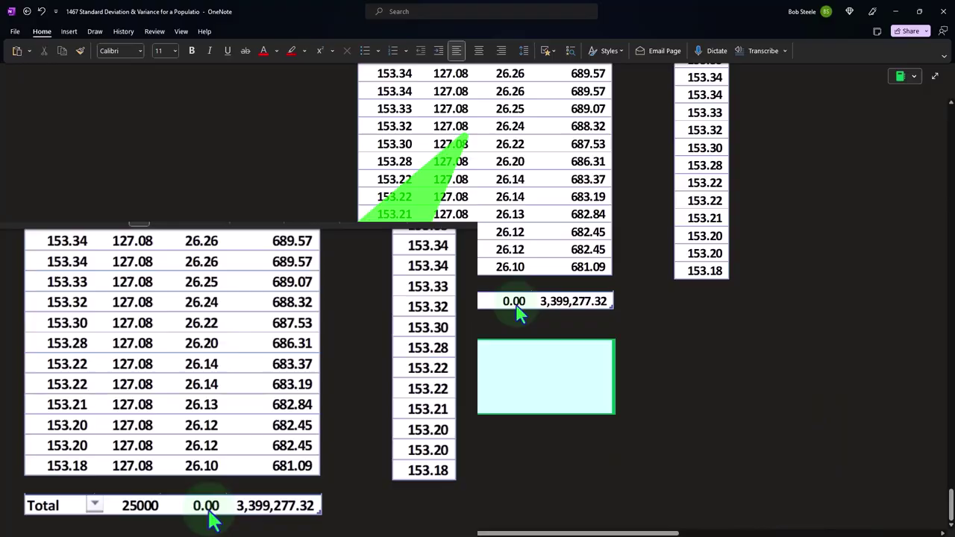
{"action": "scroll", "coordinate": [520, 313], "scroll_direction": "up", "scroll_amount": 15}
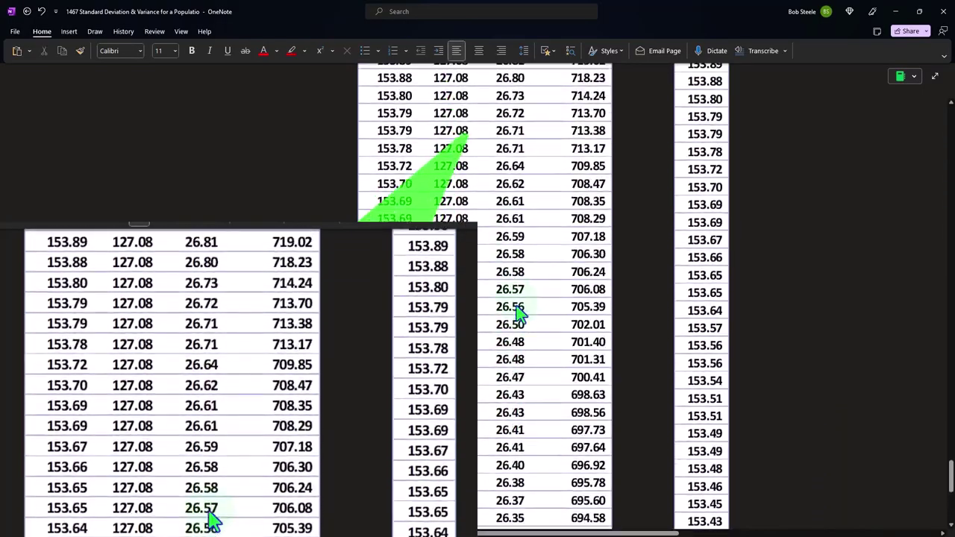
{"action": "scroll", "coordinate": [520, 313], "scroll_direction": "up", "scroll_amount": 15}
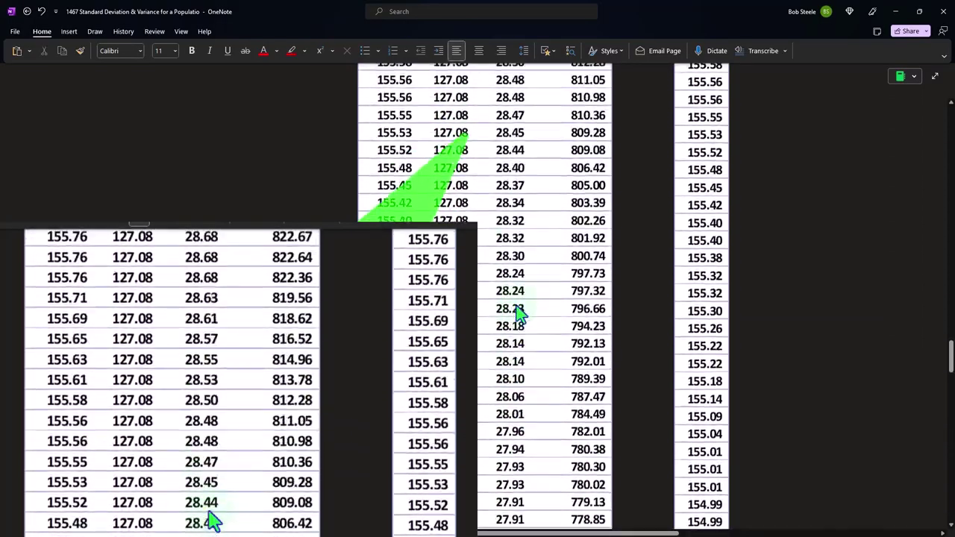
{"action": "scroll", "coordinate": [520, 314], "scroll_direction": "up", "scroll_amount": 20}
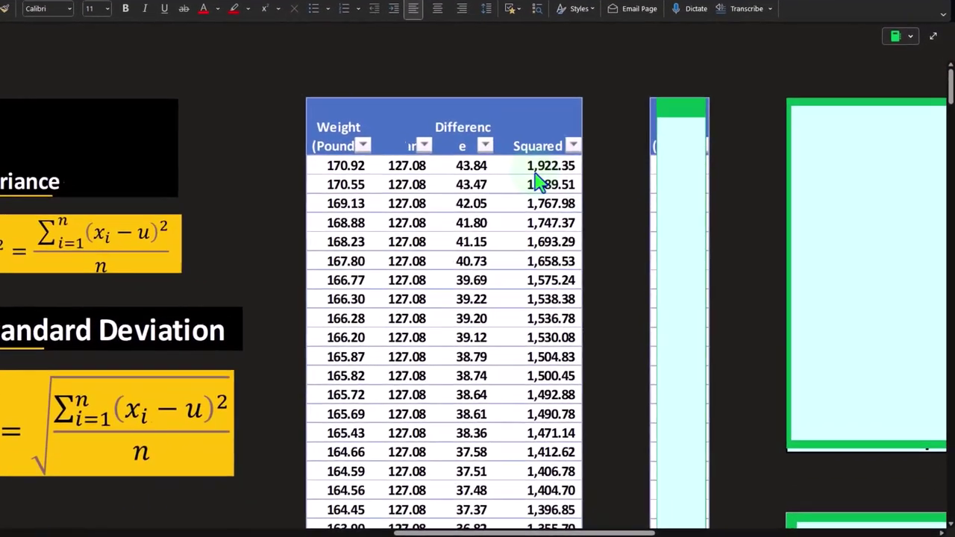
{"action": "scroll", "coordinate": [481, 136], "scroll_direction": "down", "scroll_amount": 20}
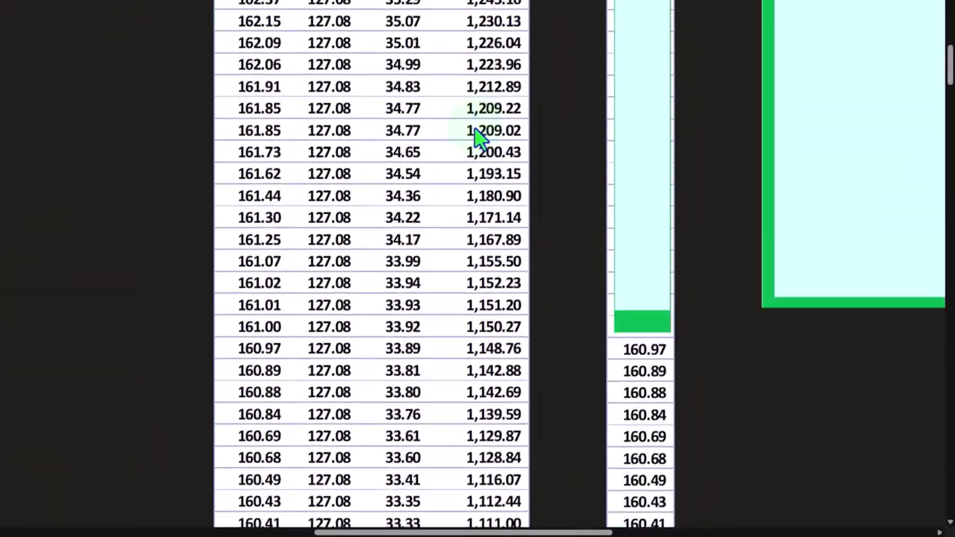
{"action": "scroll", "coordinate": [481, 142], "scroll_direction": "down", "scroll_amount": 20}
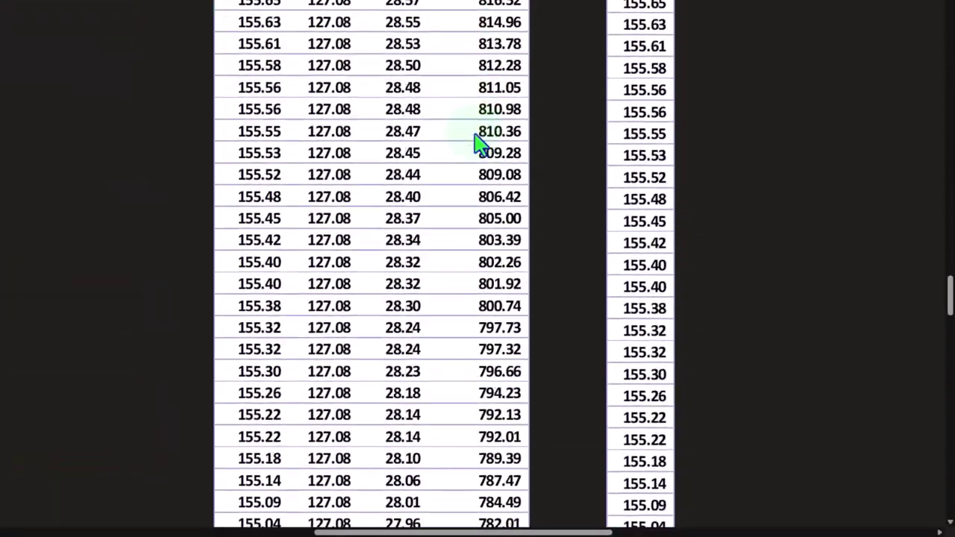
{"action": "scroll", "coordinate": [481, 146], "scroll_direction": "down", "scroll_amount": 15}
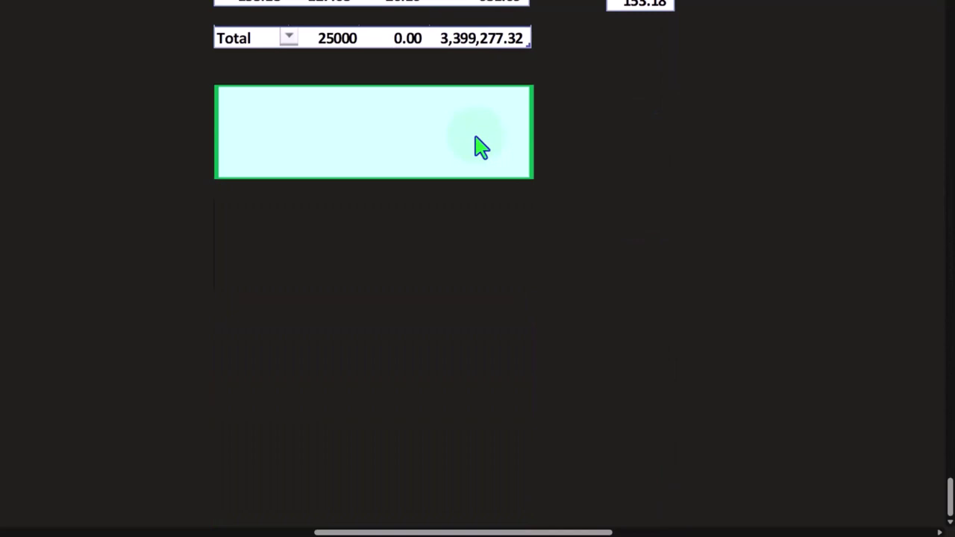
{"action": "scroll", "coordinate": [478, 145], "scroll_direction": "up", "scroll_amount": 3}
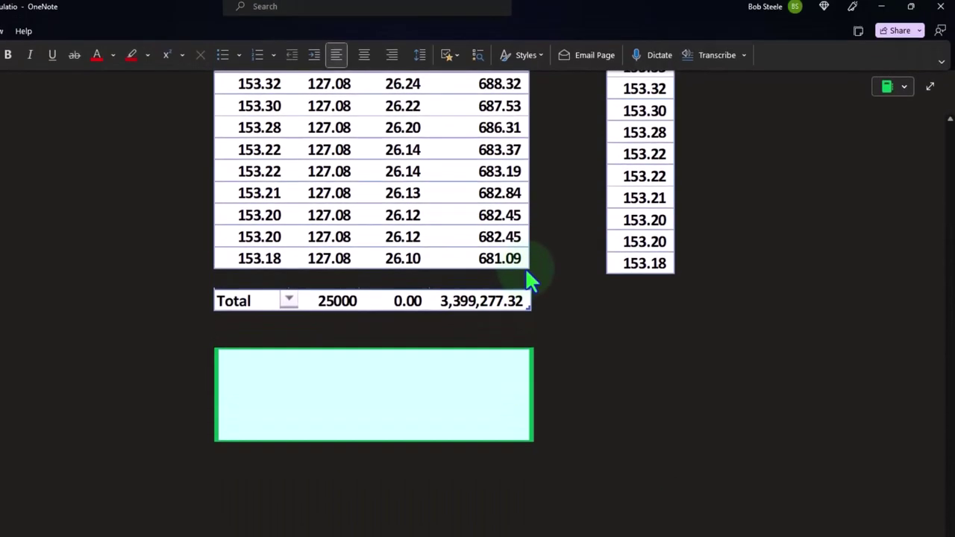
Step: Uncover the calculation: 3,399,277.32 over 25,000.00, giving variance 135.97 and standard deviation 11.66
{"action": "left_click", "coordinate": [521, 163]}
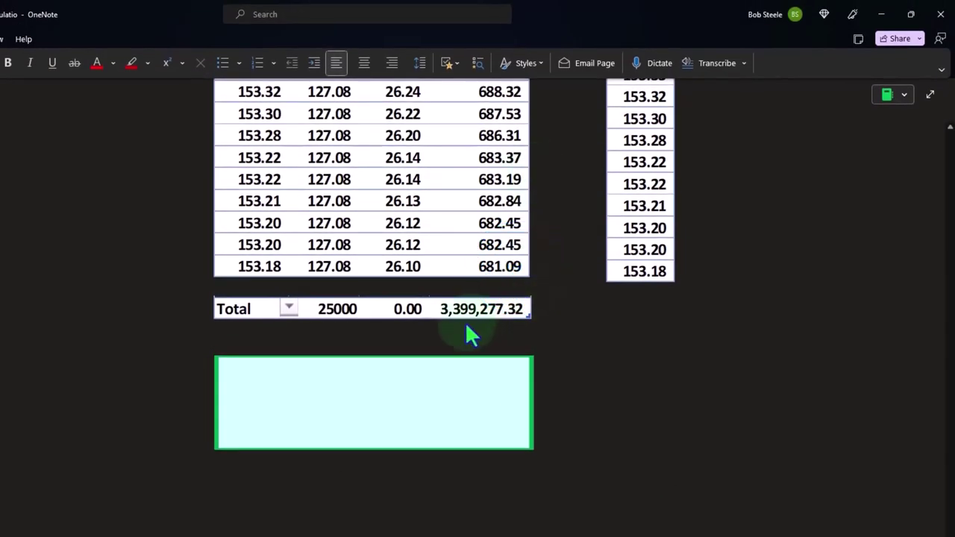
{"action": "left_click", "coordinate": [429, 433]}
{"action": "left_click_drag", "start_coordinate": [373, 356], "coordinate": [373, 387]}
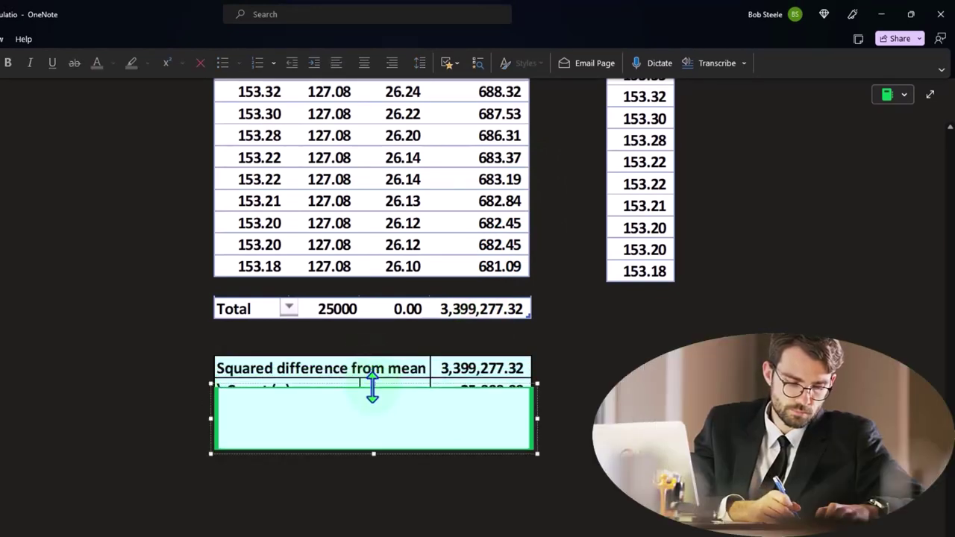
{"action": "left_click_drag", "start_coordinate": [375, 388], "coordinate": [373, 405]}
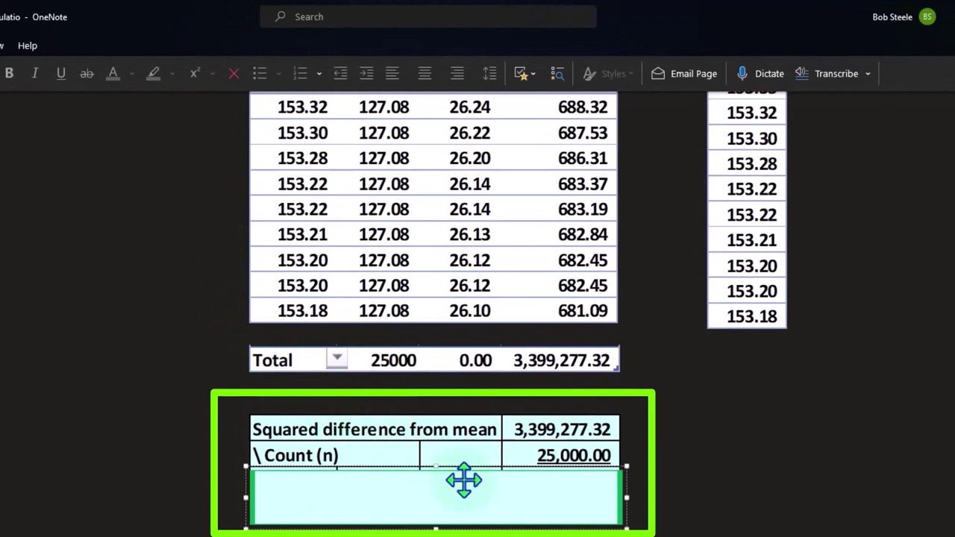
{"action": "left_click_drag", "start_coordinate": [431, 467], "coordinate": [434, 494]}
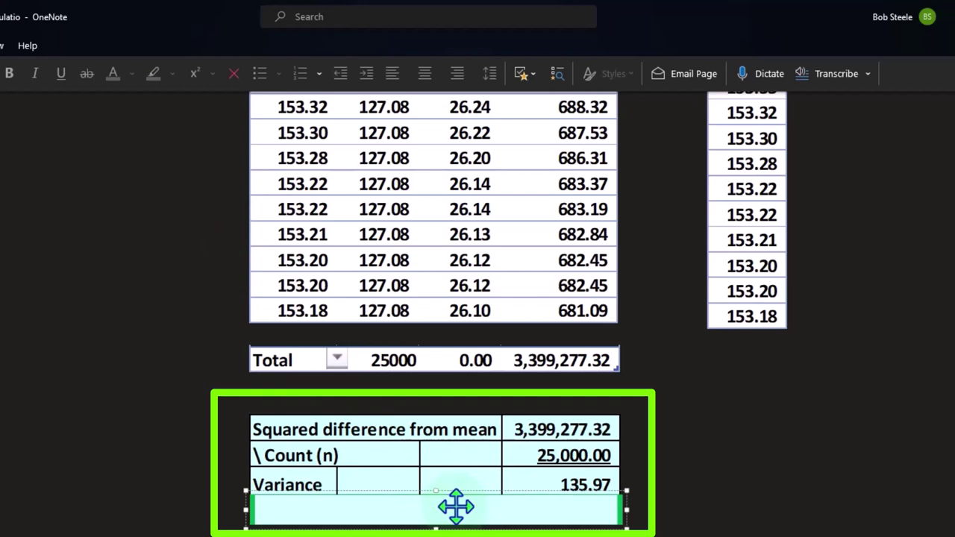
{"action": "key", "text": "Delete"}
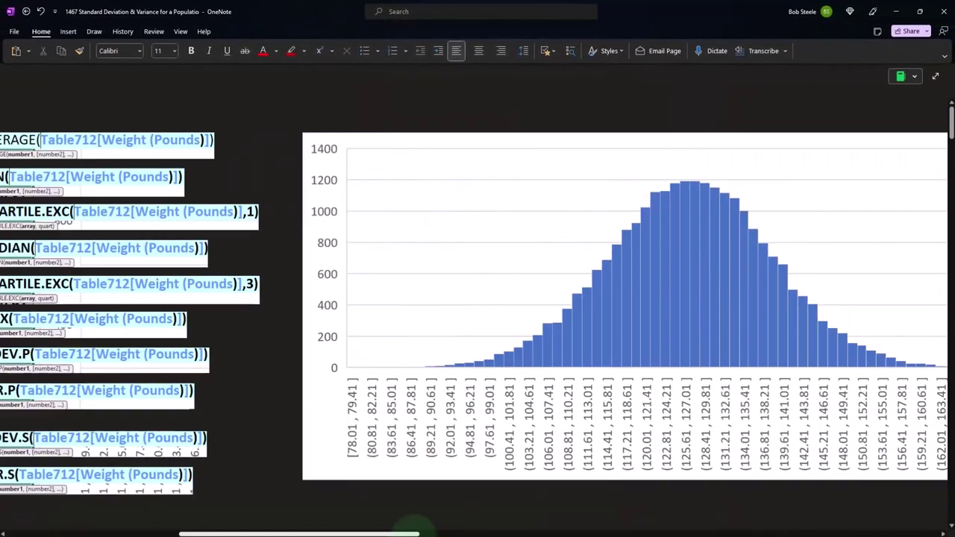
Step: Scroll across the page to the narrow cover over the second weight column and select it
{"action": "scroll", "coordinate": [526, 510], "scroll_direction": "left", "scroll_amount": 10}
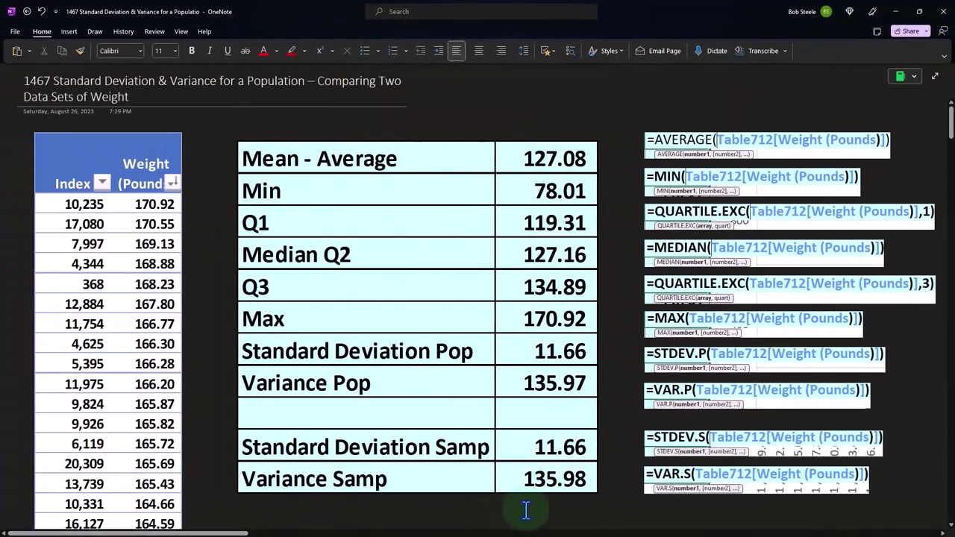
{"action": "left_click_drag", "start_coordinate": [549, 333], "coordinate": [565, 376]}
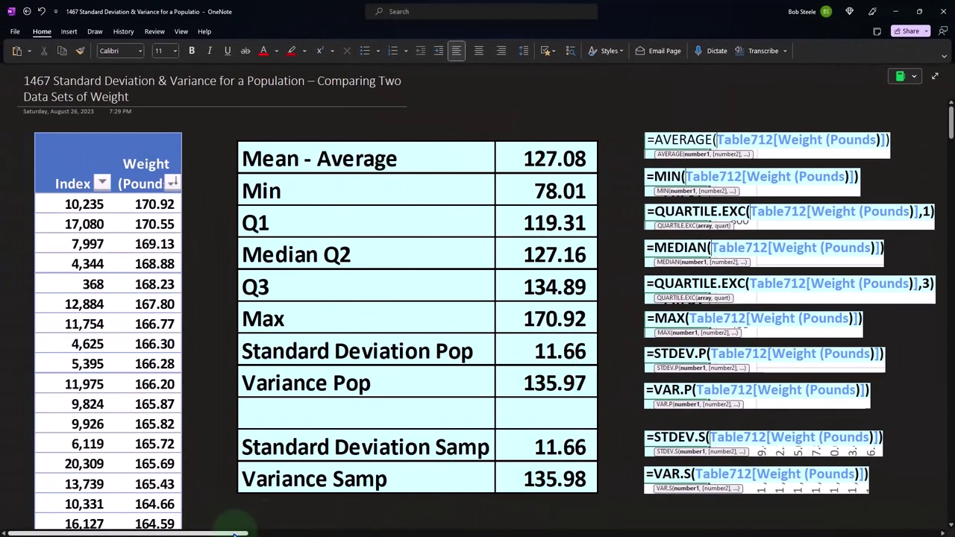
{"action": "left_click_drag", "start_coordinate": [191, 533], "coordinate": [638, 533]}
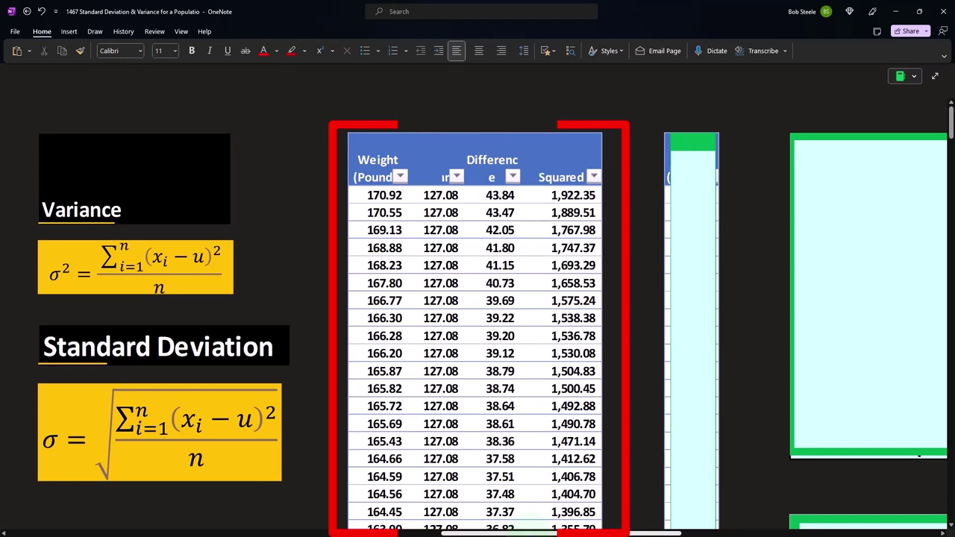
{"action": "scroll", "coordinate": [439, 284], "scroll_direction": "right", "scroll_amount": 8}
{"action": "left_click", "coordinate": [429, 265]}
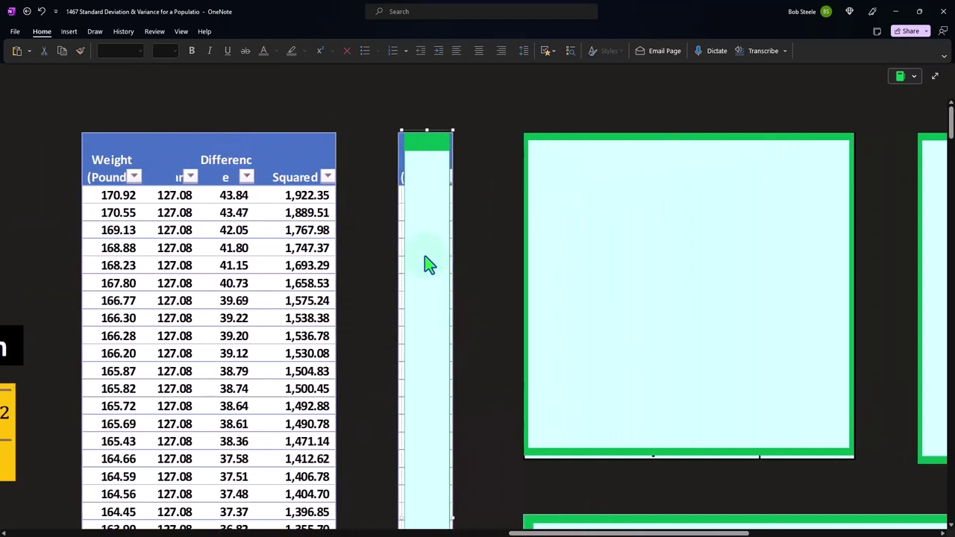
Step: Delete the narrow cover image beside the difference table, then return left to the statistics table
{"action": "left_click", "coordinate": [399, 187]}
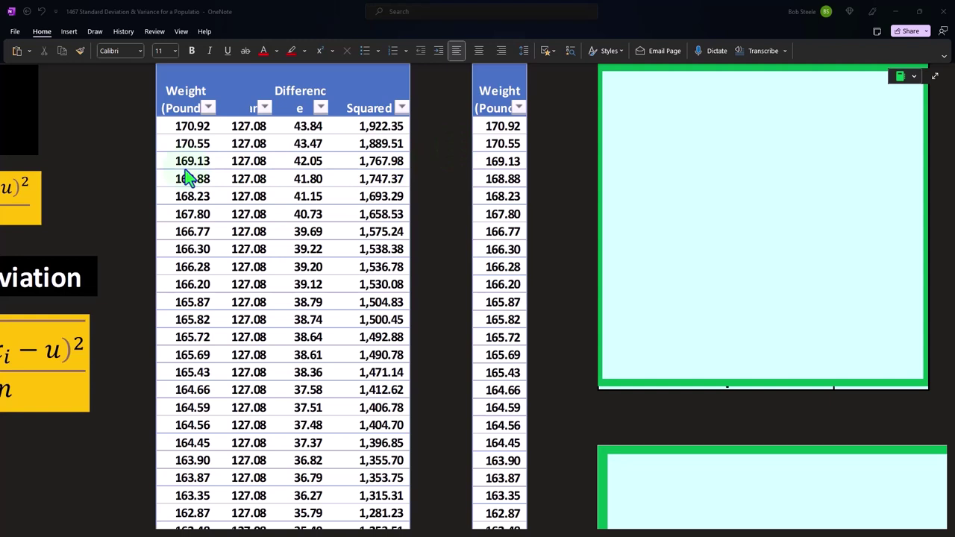
{"action": "left_click", "coordinate": [446, 184]}
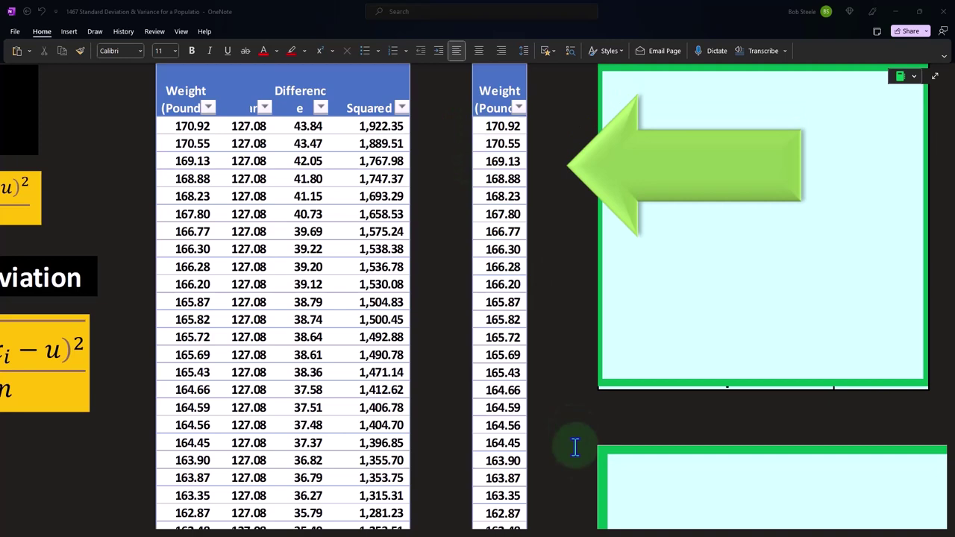
{"action": "left_click", "coordinate": [306, 507]}
{"action": "scroll", "coordinate": [416, 506], "scroll_direction": "left", "scroll_amount": 3}
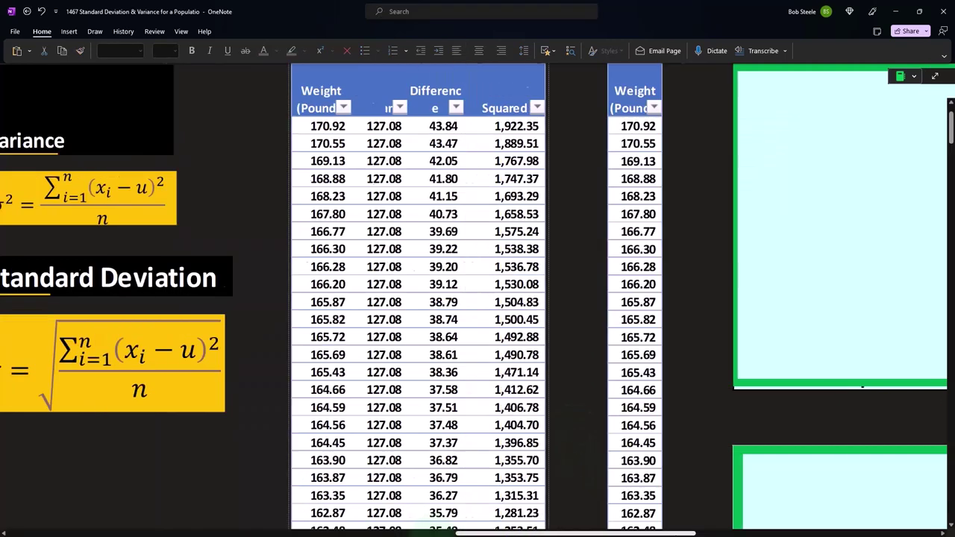
{"action": "scroll", "coordinate": [147, 385], "scroll_direction": "left", "scroll_amount": 15}
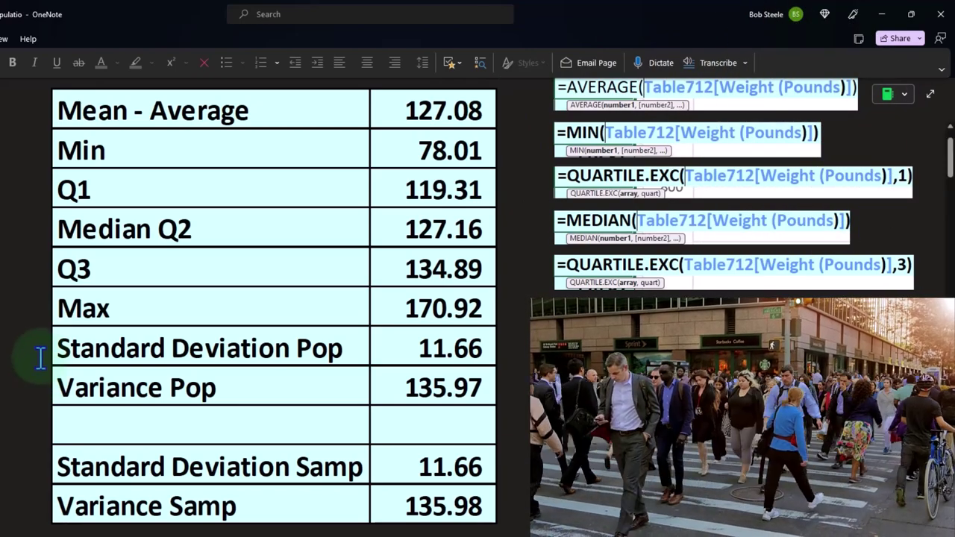
Step: Scroll right to the green-bordered boxes beside the second Weight (Pounds) column
{"action": "left_click", "coordinate": [41, 359]}
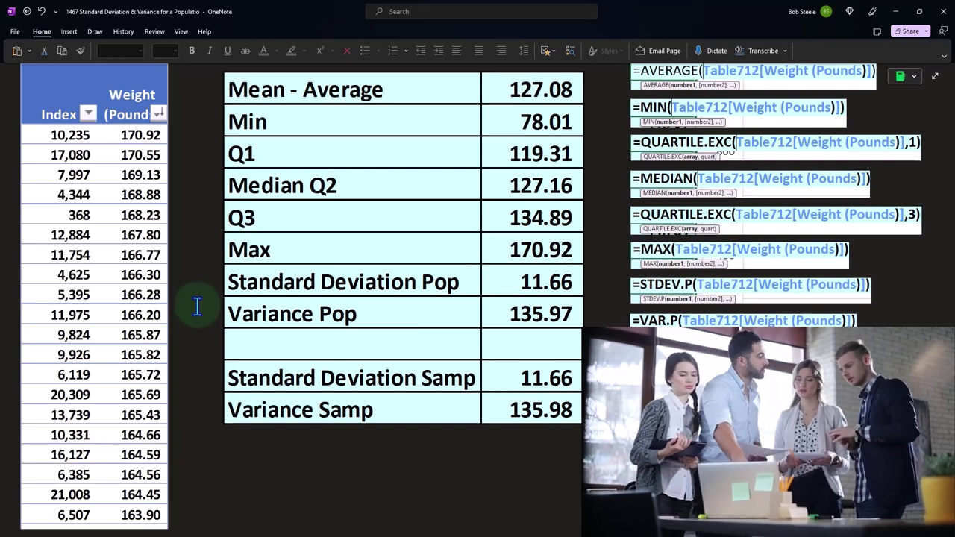
{"action": "left_click_drag", "start_coordinate": [203, 532], "coordinate": [553, 531]}
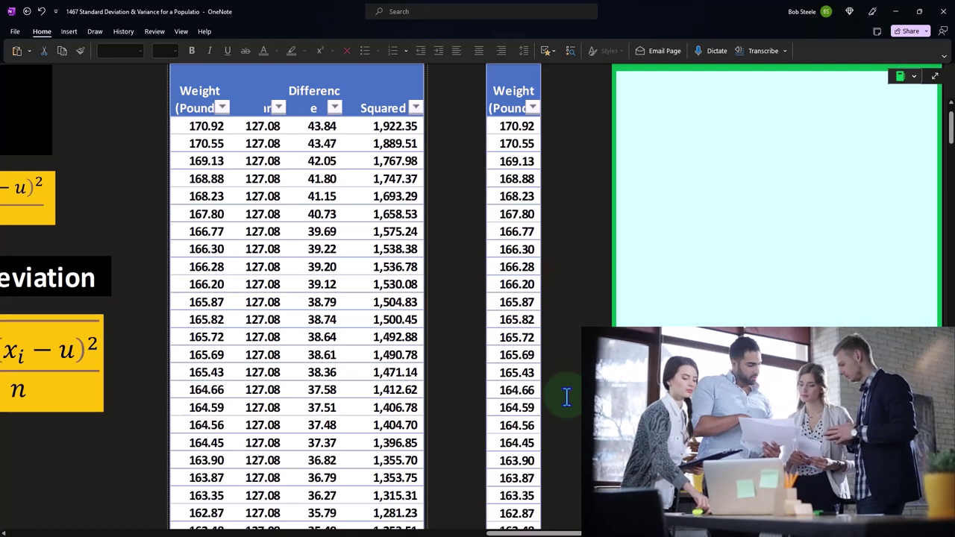
Step: Uncover the Mean - Average and Min rows in both statistics tables
{"action": "left_click_drag", "start_coordinate": [571, 535], "coordinate": [716, 535]}
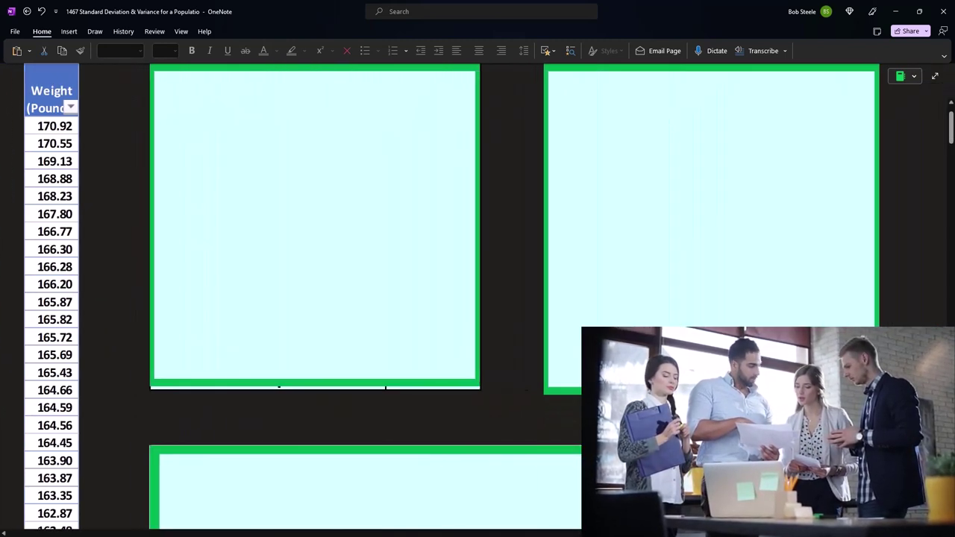
{"action": "left_click", "coordinate": [375, 251]}
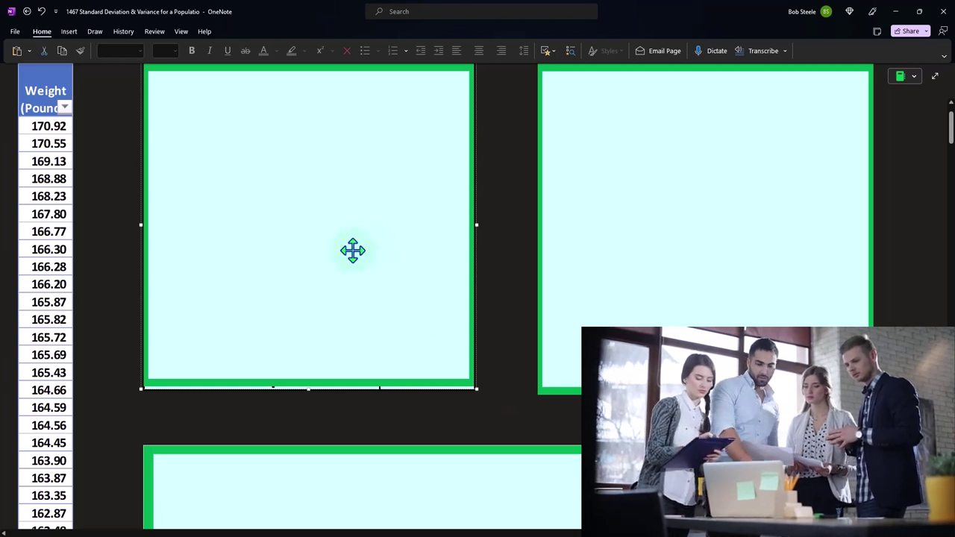
{"action": "scroll", "coordinate": [319, 192], "scroll_direction": "up", "scroll_amount": 2}
{"action": "left_click_drag", "start_coordinate": [309, 134], "coordinate": [309, 171]}
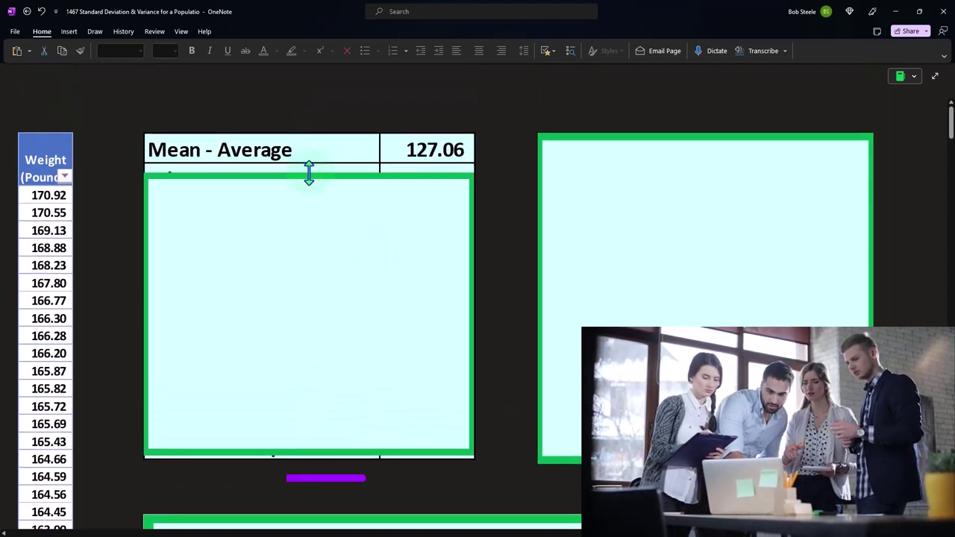
{"action": "left_click", "coordinate": [710, 138]}
{"action": "left_click_drag", "start_coordinate": [710, 138], "coordinate": [708, 169]}
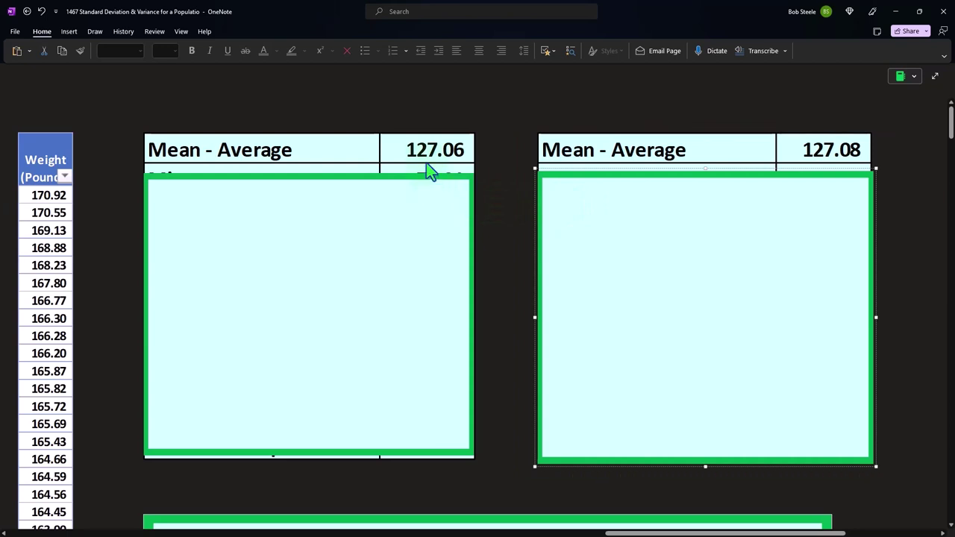
{"action": "left_click", "coordinate": [405, 209]}
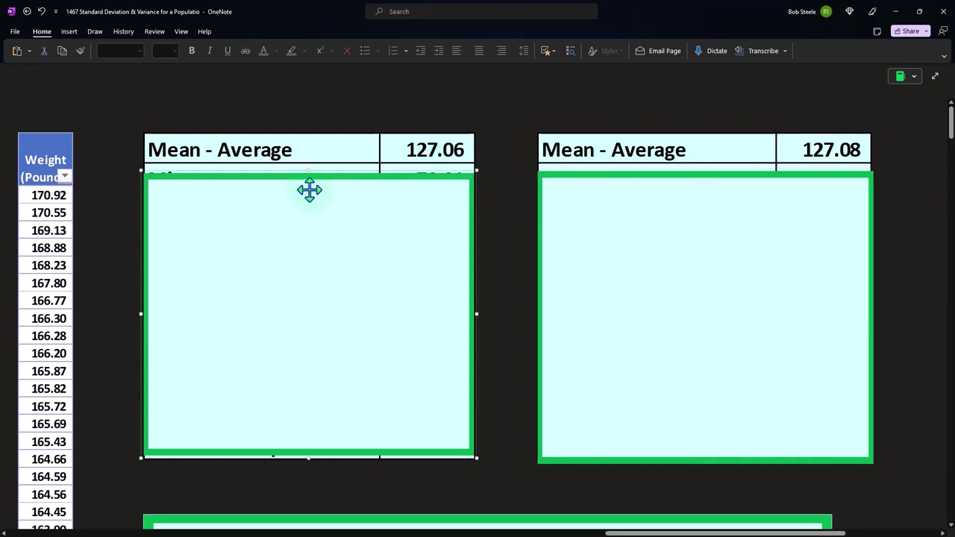
{"action": "left_click_drag", "start_coordinate": [311, 170], "coordinate": [311, 204]}
{"action": "left_click", "coordinate": [722, 172]}
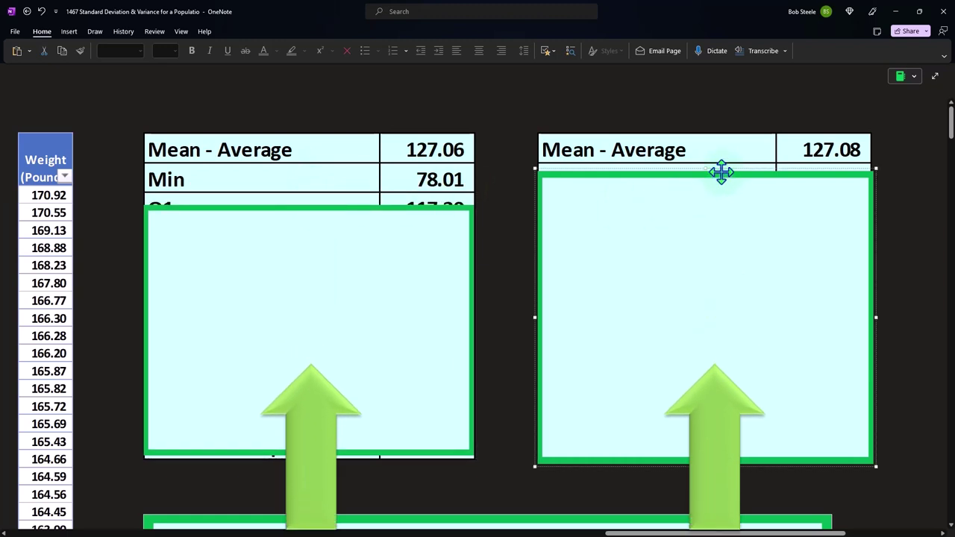
{"action": "left_click_drag", "start_coordinate": [722, 172], "coordinate": [710, 197]}
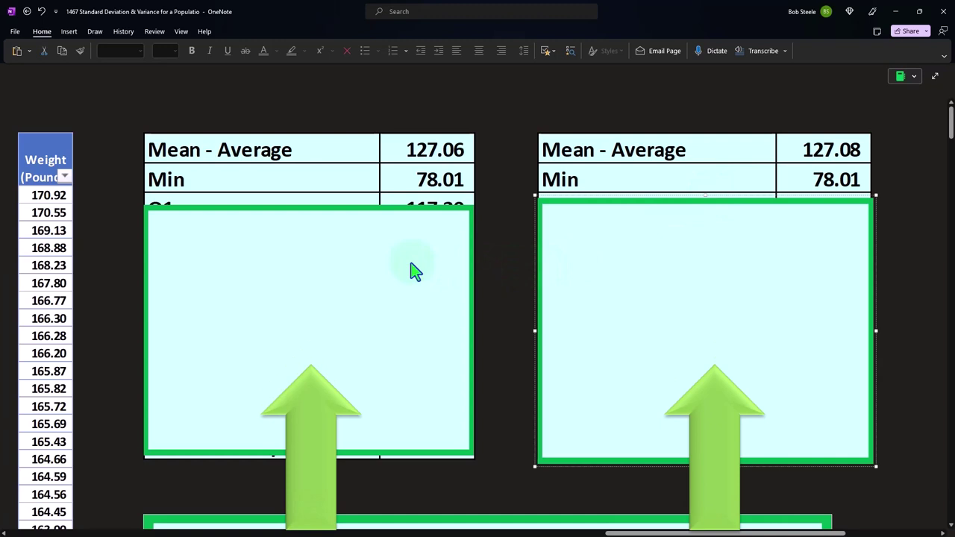
Step: Uncover the Q1 and Median Q2 rows in both statistics tables
{"action": "left_click", "coordinate": [348, 239]}
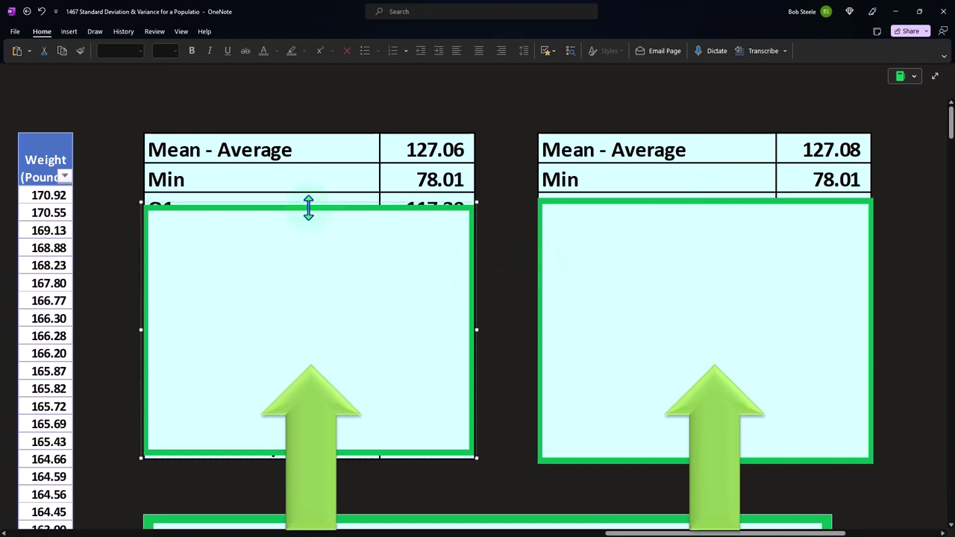
{"action": "left_click_drag", "start_coordinate": [309, 208], "coordinate": [307, 222]}
{"action": "left_click", "coordinate": [665, 266]}
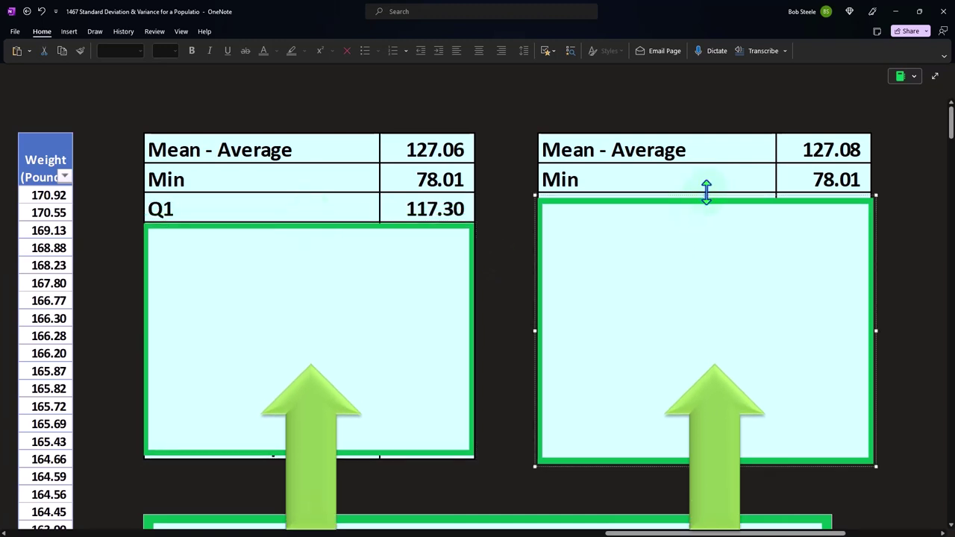
{"action": "left_click_drag", "start_coordinate": [706, 191], "coordinate": [704, 219]}
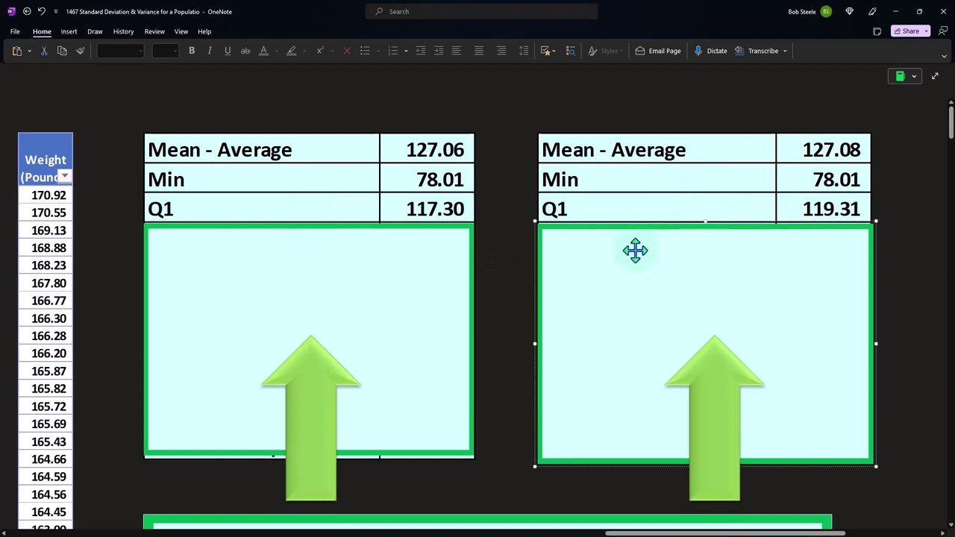
{"action": "left_click", "coordinate": [351, 284]}
{"action": "left_click_drag", "start_coordinate": [309, 226], "coordinate": [307, 253]}
{"action": "left_click", "coordinate": [723, 225]}
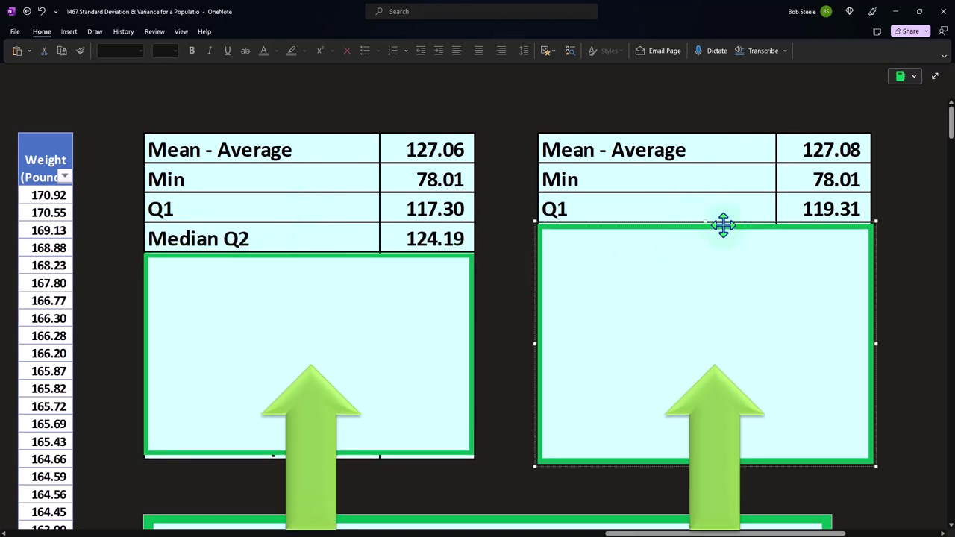
{"action": "left_click_drag", "start_coordinate": [707, 222], "coordinate": [706, 247]}
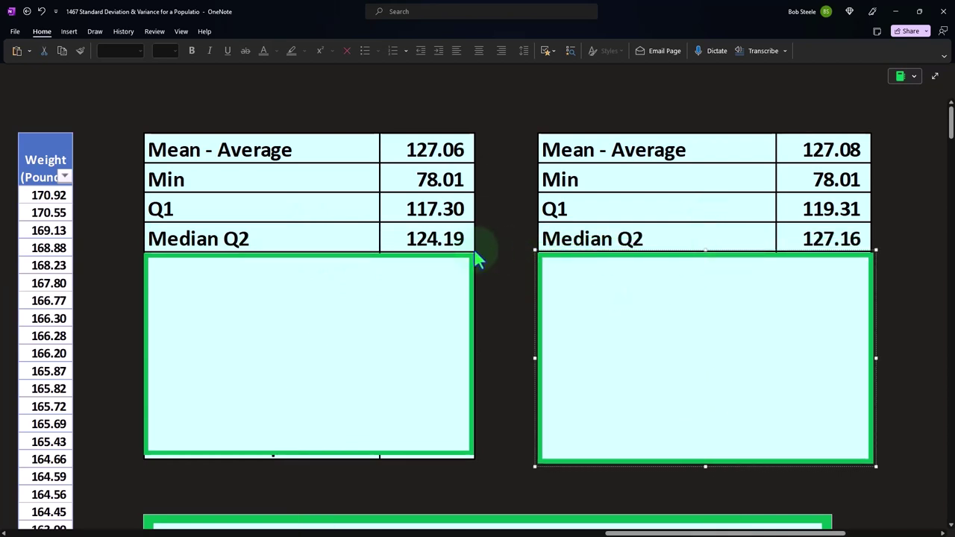
Step: Uncover the Q3, Max and Standard Deviation Pop rows in both statistics tables
{"action": "left_click_drag", "start_coordinate": [704, 253], "coordinate": [705, 283]}
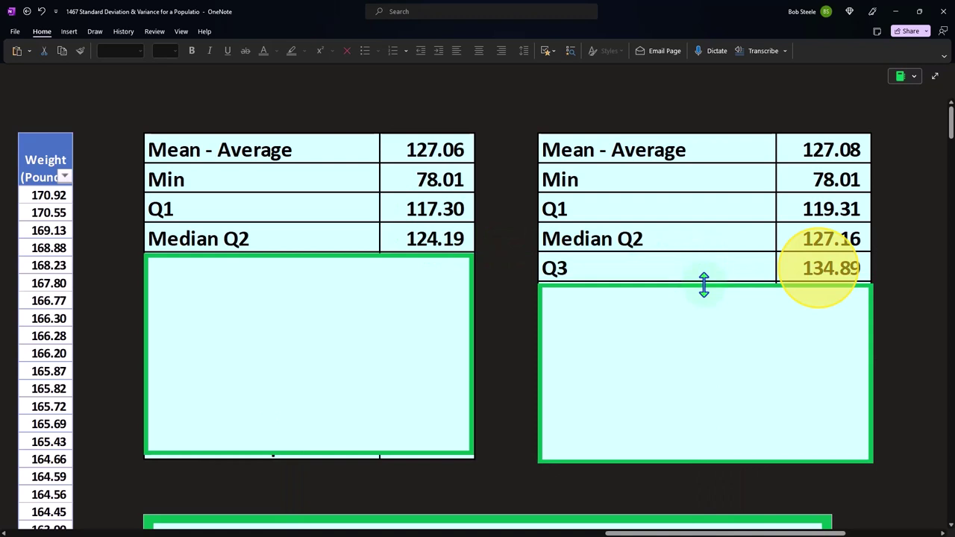
{"action": "left_click", "coordinate": [358, 294]}
{"action": "left_click_drag", "start_coordinate": [313, 260], "coordinate": [321, 283]}
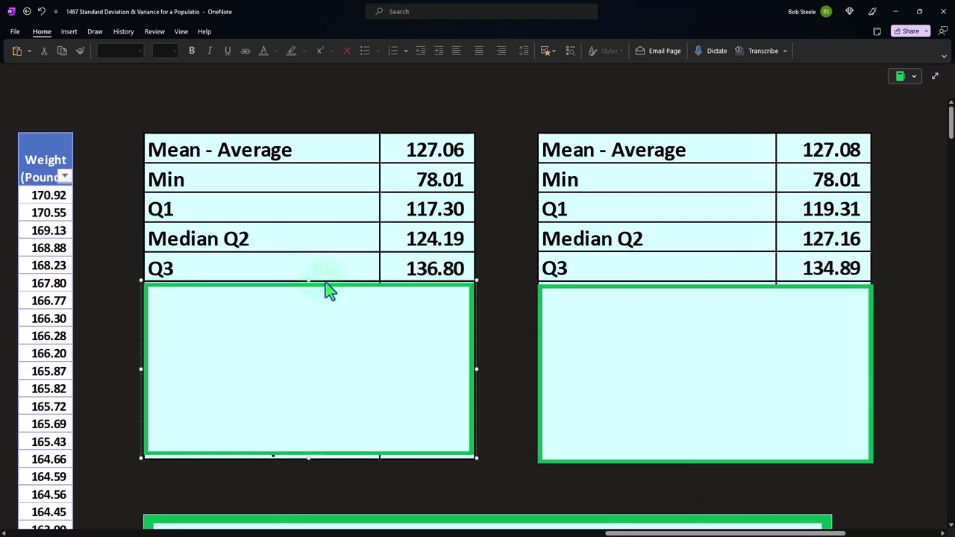
{"action": "left_click", "coordinate": [692, 319]}
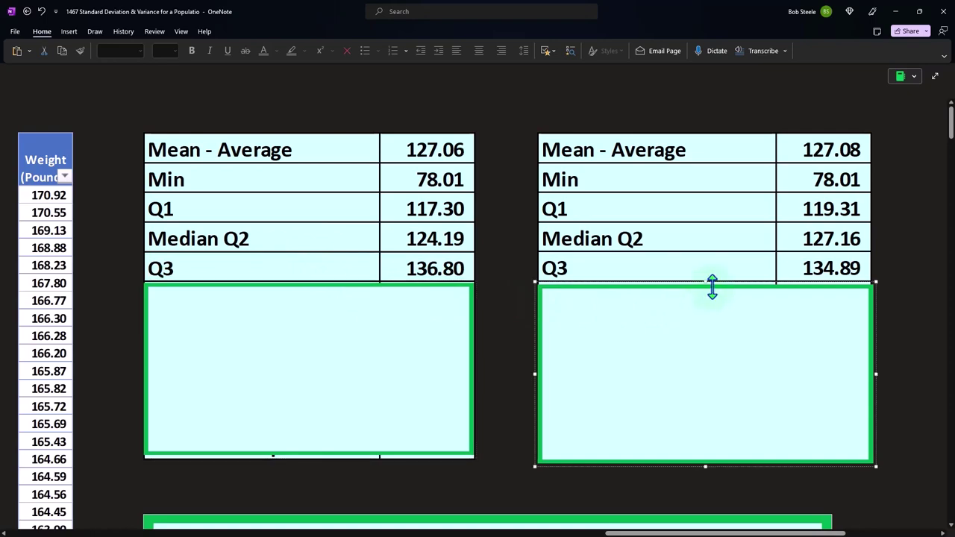
{"action": "left_click_drag", "start_coordinate": [706, 282], "coordinate": [704, 305]}
{"action": "left_click", "coordinate": [286, 298]}
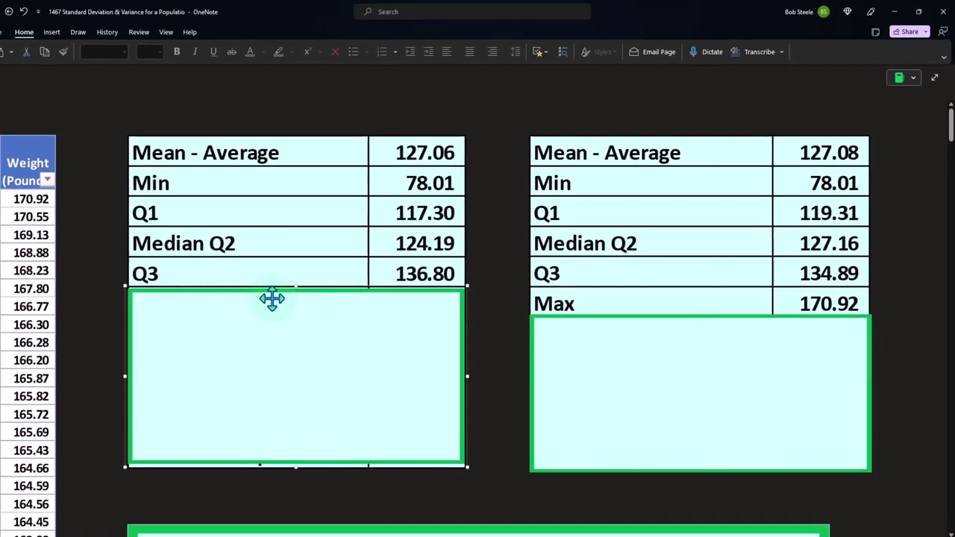
{"action": "left_click_drag", "start_coordinate": [265, 299], "coordinate": [268, 326]}
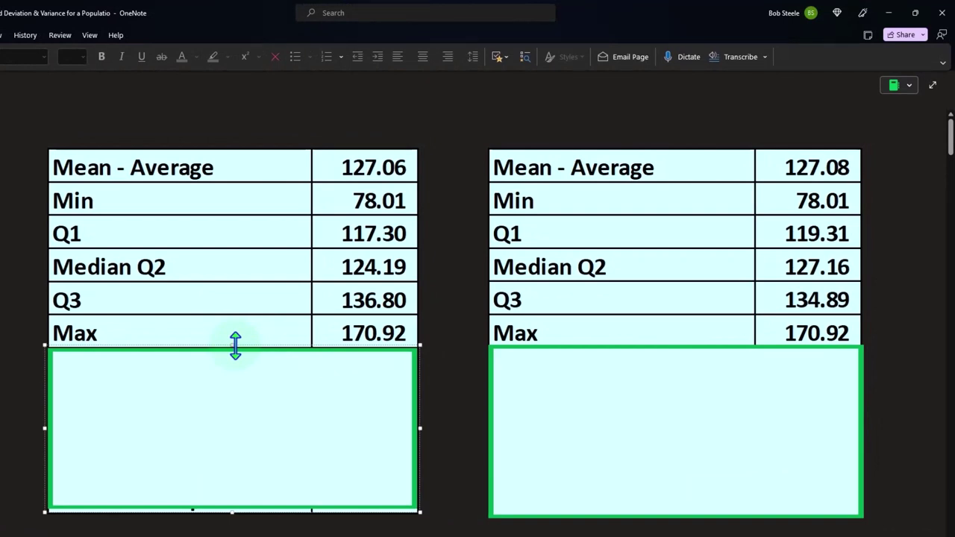
{"action": "left_click_drag", "start_coordinate": [235, 345], "coordinate": [234, 380]}
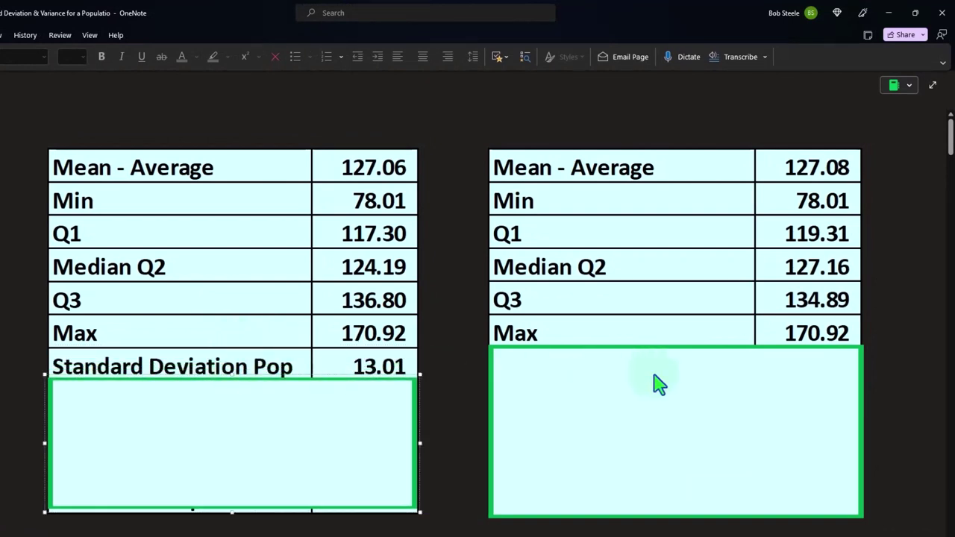
{"action": "left_click", "coordinate": [654, 382]}
{"action": "left_click_drag", "start_coordinate": [676, 347], "coordinate": [677, 385]}
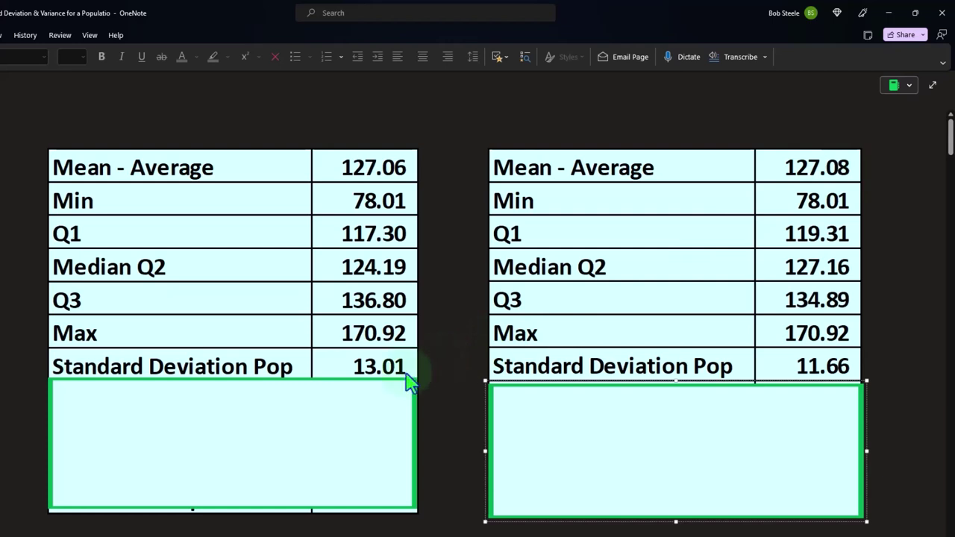
Step: Uncover the Variance Pop rows of both tables, showing 169.25 and 135.97
{"action": "left_click", "coordinate": [276, 382]}
{"action": "left_click_drag", "start_coordinate": [236, 382], "coordinate": [250, 416]}
{"action": "left_click", "coordinate": [676, 399]}
{"action": "left_click_drag", "start_coordinate": [674, 386], "coordinate": [674, 416]}
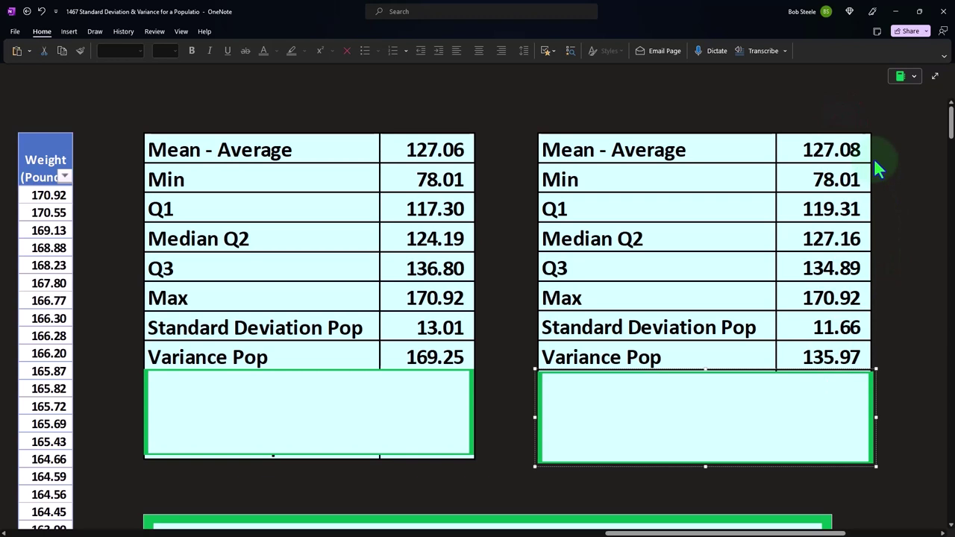
Step: Delete both remaining covers to show the sample standard deviation rows, 13.01 and 11.66
{"action": "left_click", "coordinate": [298, 386]}
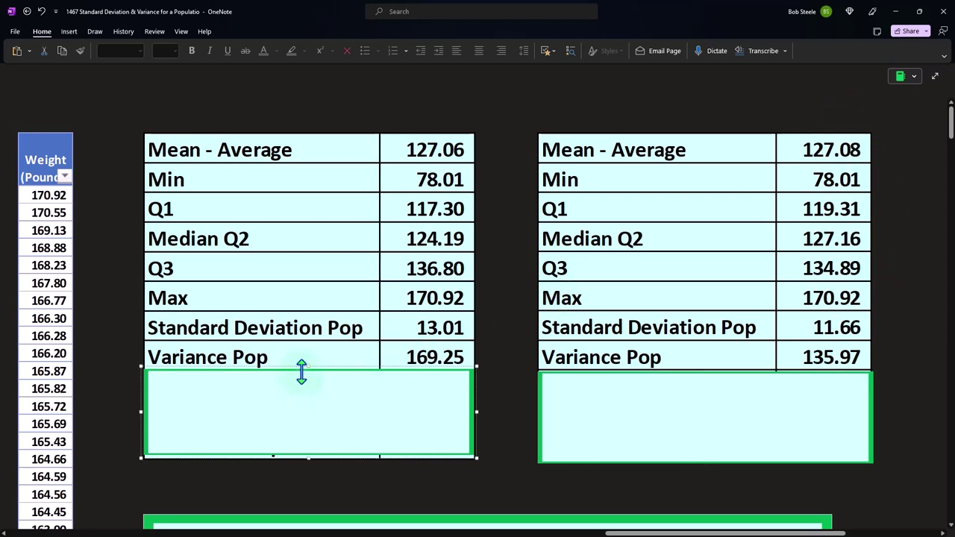
{"action": "left_click_drag", "start_coordinate": [303, 370], "coordinate": [303, 407]}
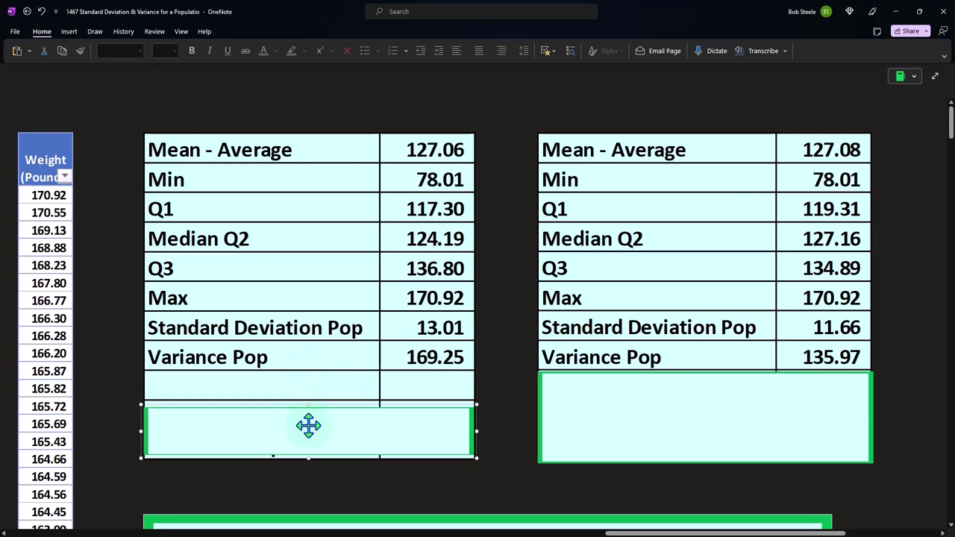
{"action": "key", "text": "Delete"}
{"action": "left_click", "coordinate": [661, 433]}
{"action": "key", "text": "Delete"}
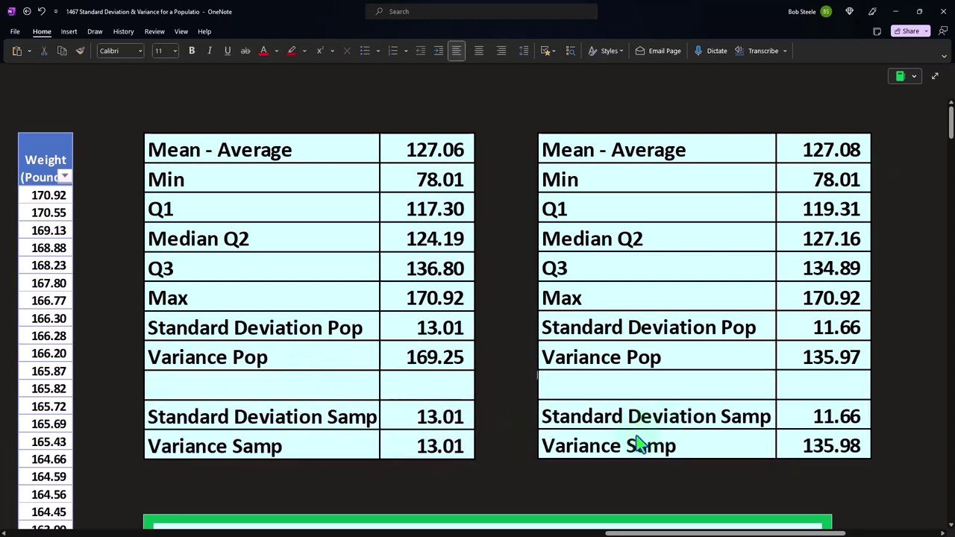
{"action": "left_click", "coordinate": [794, 427]}
{"action": "scroll", "coordinate": [461, 436], "scroll_direction": "down", "scroll_amount": 4}
Step: Remove the large chart cover to reveal the histogram with its empty 127–130 pound gap
{"action": "left_click", "coordinate": [464, 390]}
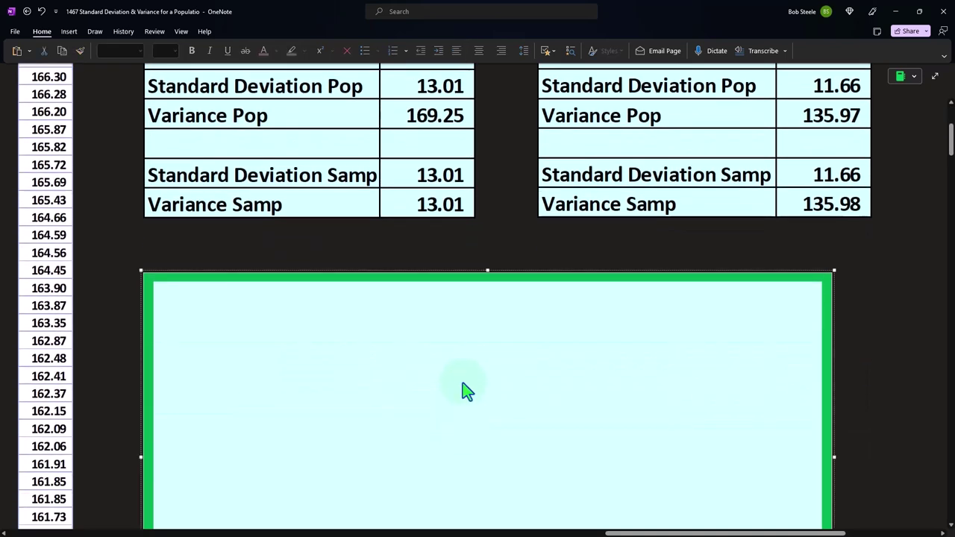
{"action": "key", "text": "ctrl+v"}
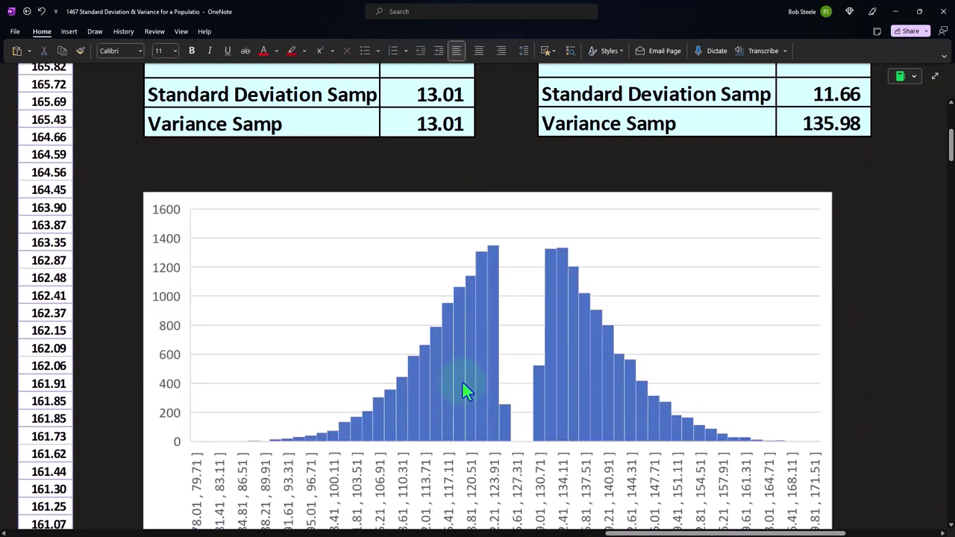
{"action": "scroll", "coordinate": [463, 383], "scroll_direction": "down", "scroll_amount": 1}
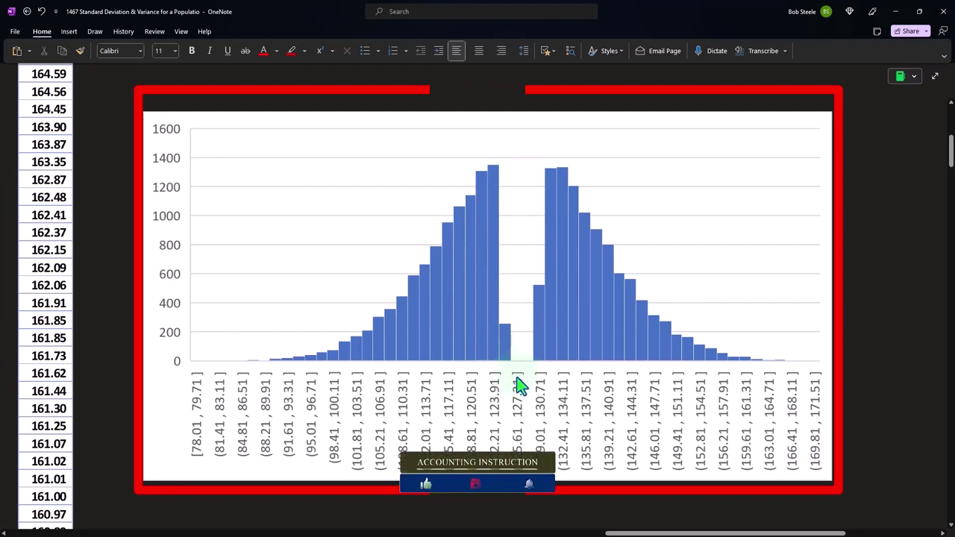
{"action": "scroll", "coordinate": [526, 397], "scroll_direction": "up", "scroll_amount": 5}
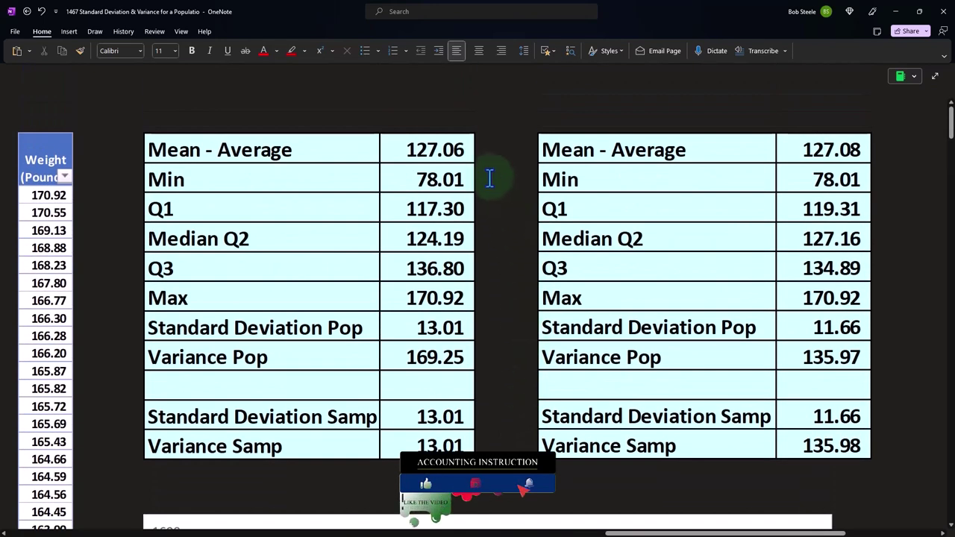
{"action": "scroll", "coordinate": [518, 283], "scroll_direction": "down", "scroll_amount": 5}
{"action": "scroll", "coordinate": [545, 351], "scroll_direction": "up", "scroll_amount": 4}
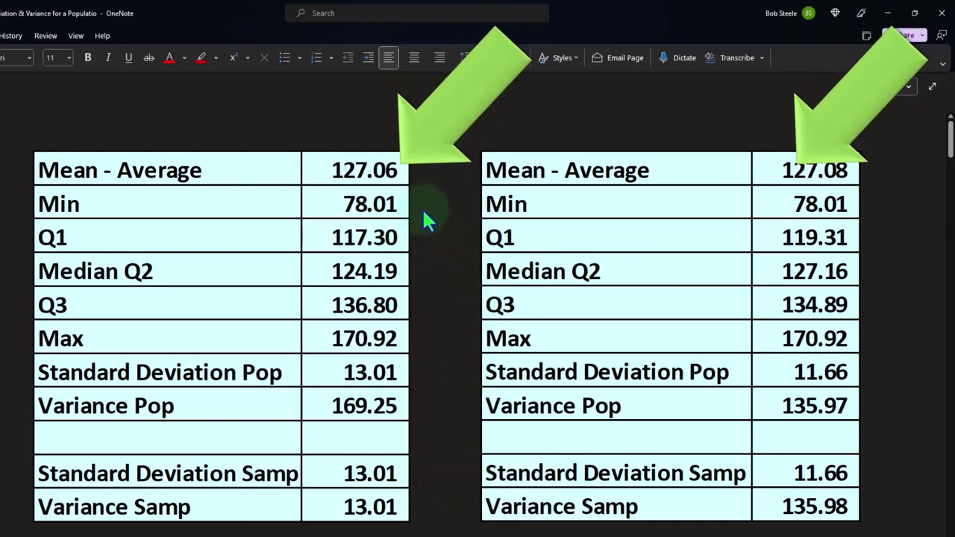
{"action": "scroll", "coordinate": [761, 364], "scroll_direction": "down", "scroll_amount": 5}
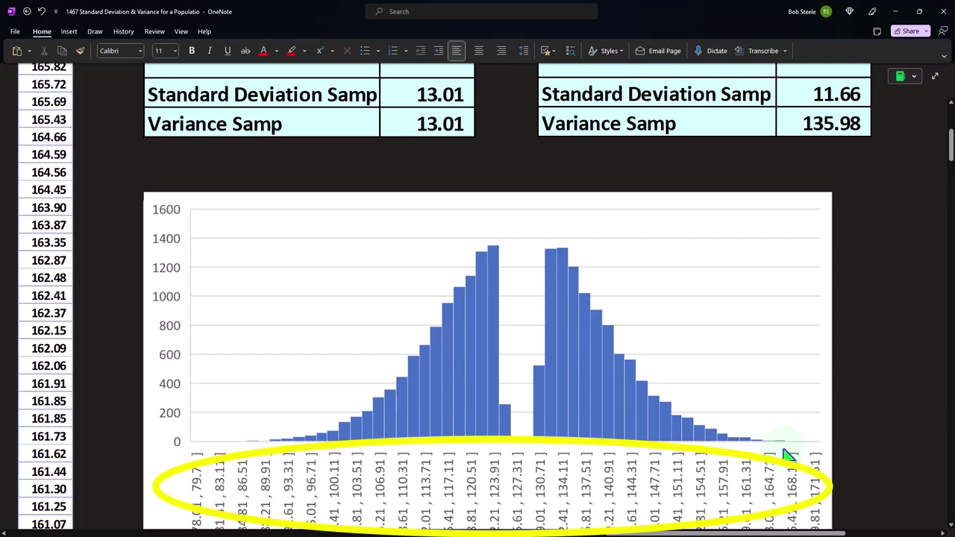
{"action": "scroll", "coordinate": [788, 455], "scroll_direction": "up", "scroll_amount": 4}
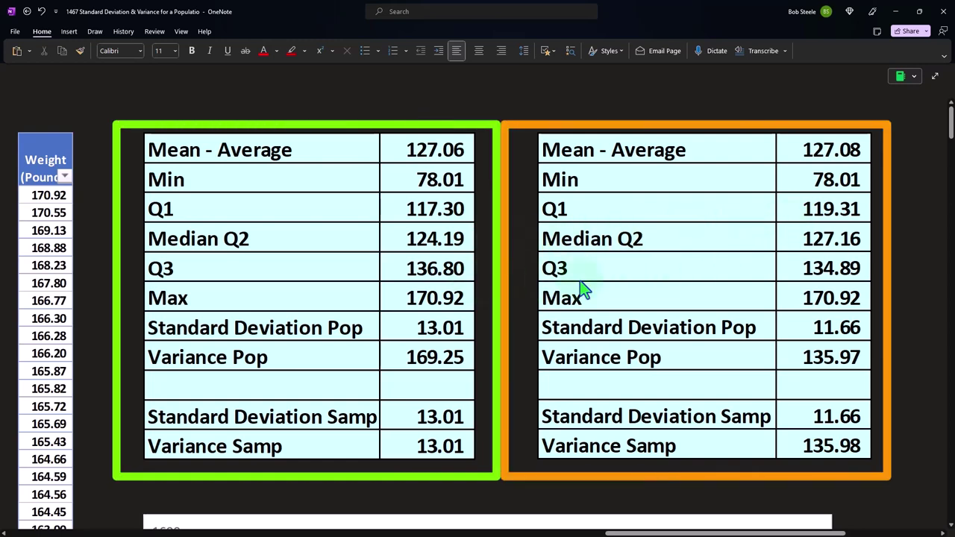
{"action": "scroll", "coordinate": [799, 288], "scroll_direction": "down", "scroll_amount": 5}
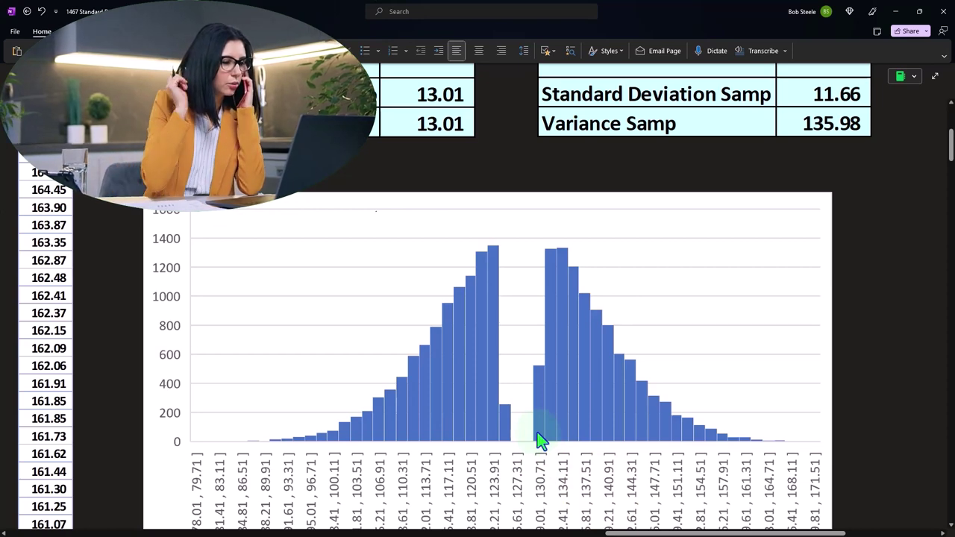
{"action": "scroll", "coordinate": [541, 441], "scroll_direction": "up", "scroll_amount": 5}
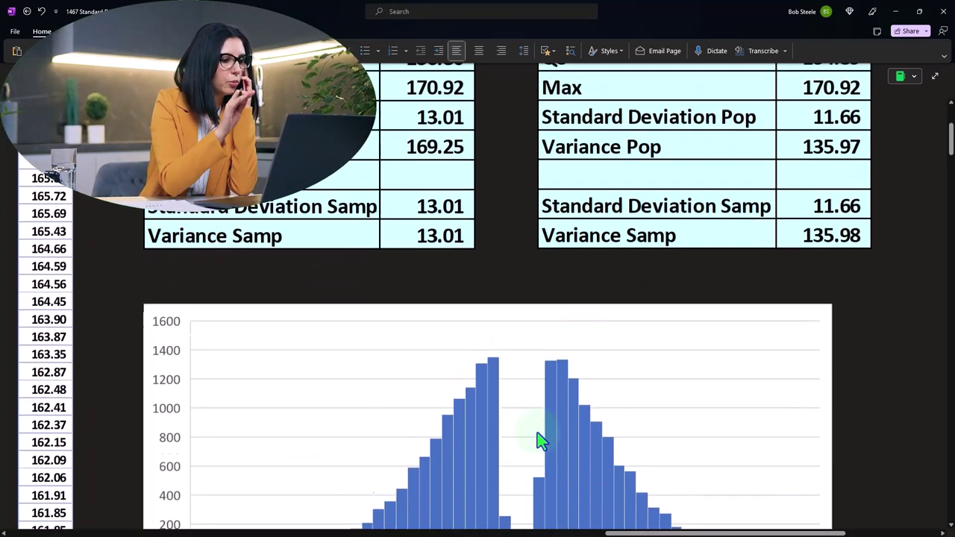
{"action": "scroll", "coordinate": [539, 439], "scroll_direction": "up", "scroll_amount": 2}
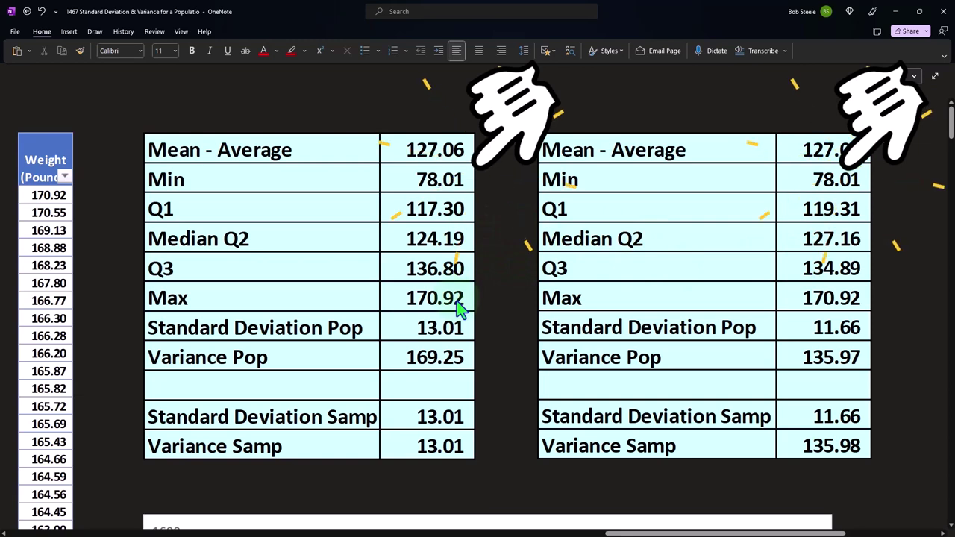
{"action": "scroll", "coordinate": [459, 310], "scroll_direction": "down", "scroll_amount": 2}
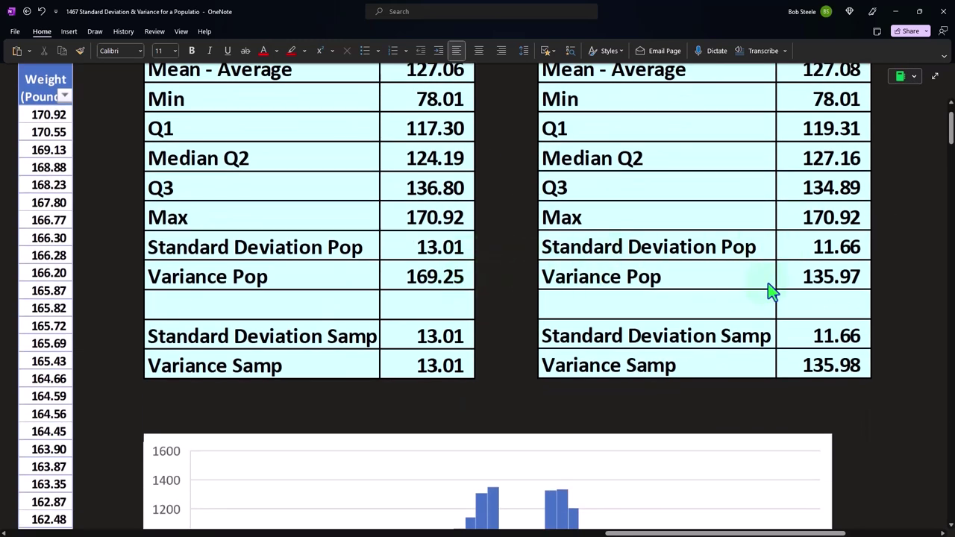
{"action": "scroll", "coordinate": [770, 283], "scroll_direction": "up", "scroll_amount": 2}
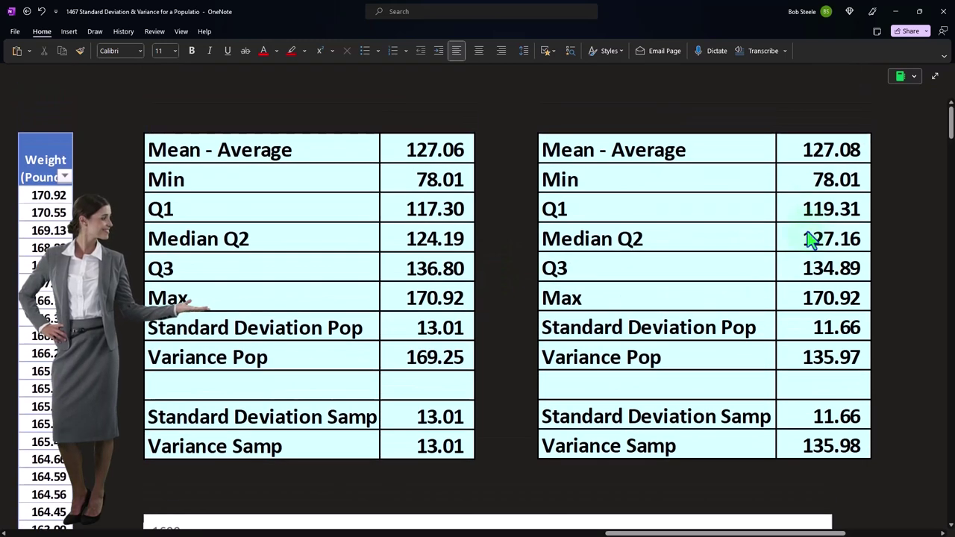
{"action": "scroll", "coordinate": [810, 253], "scroll_direction": "down", "scroll_amount": 2}
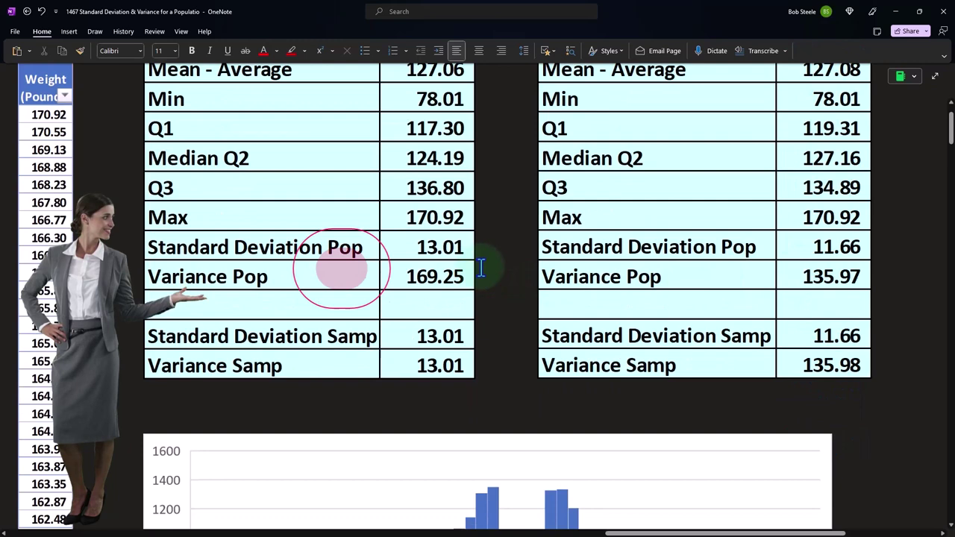
{"action": "scroll", "coordinate": [482, 269], "scroll_direction": "down", "scroll_amount": 4}
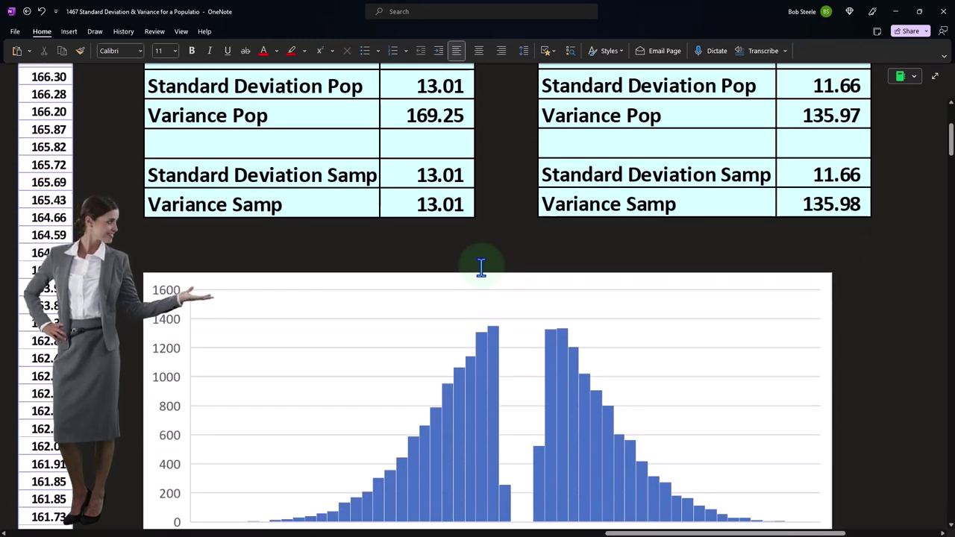
{"action": "scroll", "coordinate": [481, 269], "scroll_direction": "down", "scroll_amount": 2}
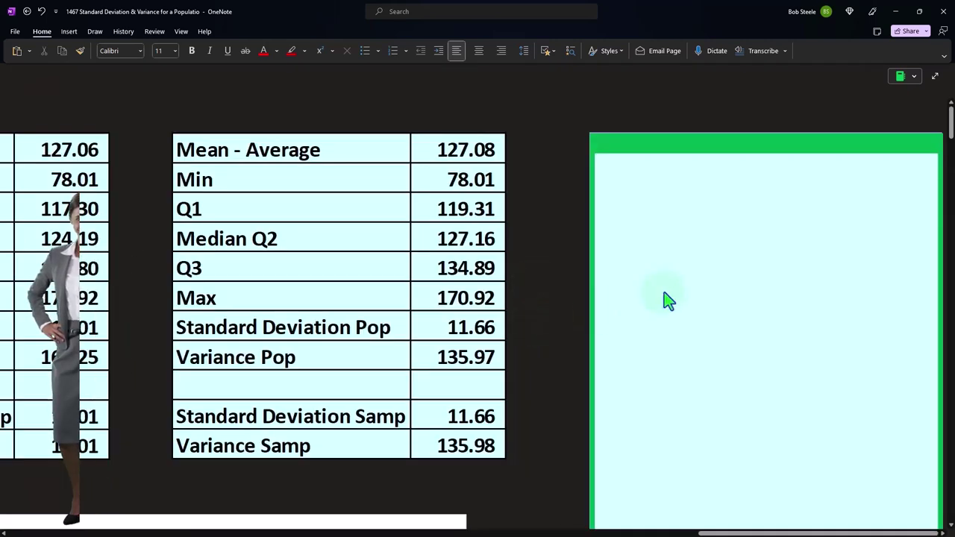
Step: Shrink the green cover from the left to expose the difference table's Mean and Difference columns
{"action": "left_click", "coordinate": [649, 341]}
{"action": "scroll", "coordinate": [627, 373], "scroll_direction": "down", "scroll_amount": 2}
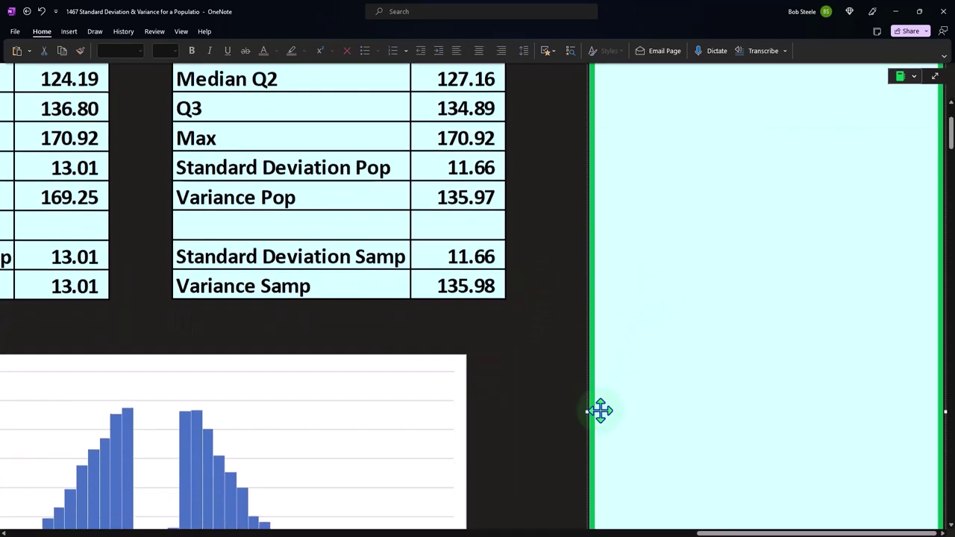
{"action": "left_click_drag", "start_coordinate": [589, 411], "coordinate": [719, 411]}
{"action": "scroll", "coordinate": [665, 410], "scroll_direction": "up", "scroll_amount": 3}
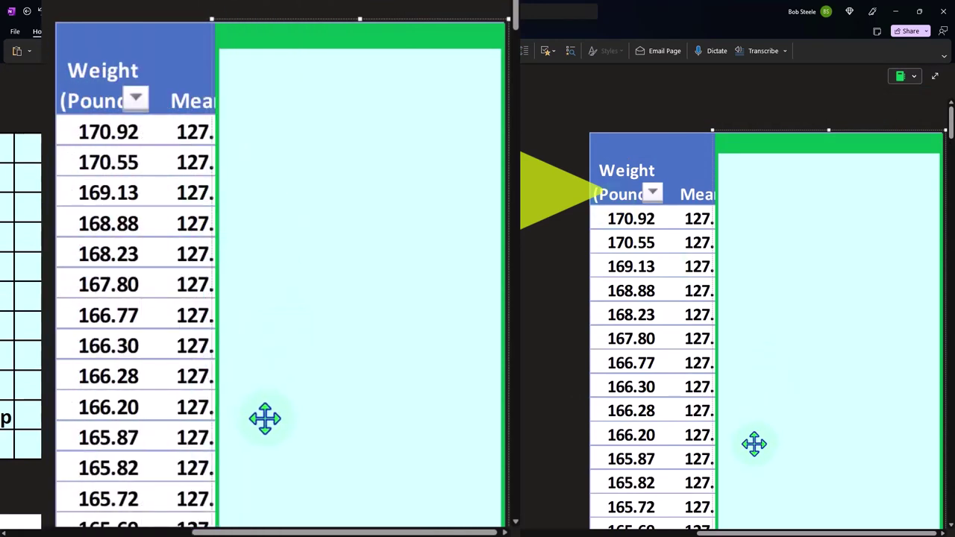
{"action": "scroll", "coordinate": [728, 466], "scroll_direction": "down", "scroll_amount": 2}
{"action": "scroll", "coordinate": [713, 448], "scroll_direction": "down", "scroll_amount": 2}
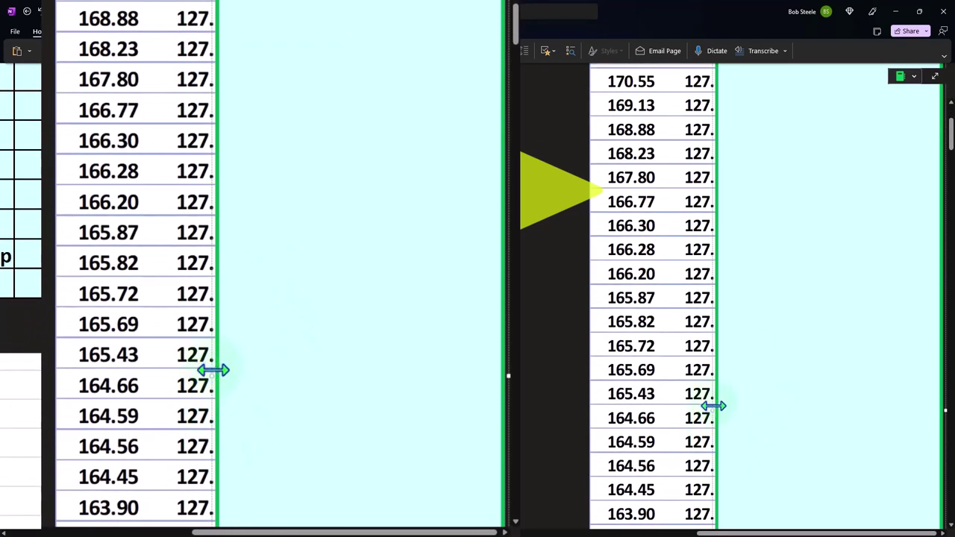
{"action": "left_click_drag", "start_coordinate": [713, 406], "coordinate": [802, 414]}
{"action": "scroll", "coordinate": [686, 367], "scroll_direction": "up", "scroll_amount": 4}
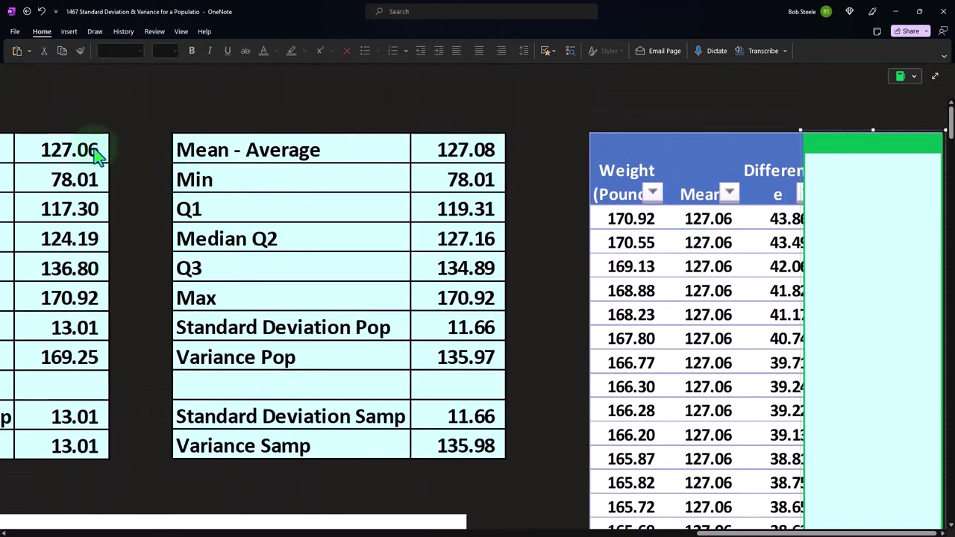
{"action": "scroll", "coordinate": [826, 358], "scroll_direction": "down", "scroll_amount": 1}
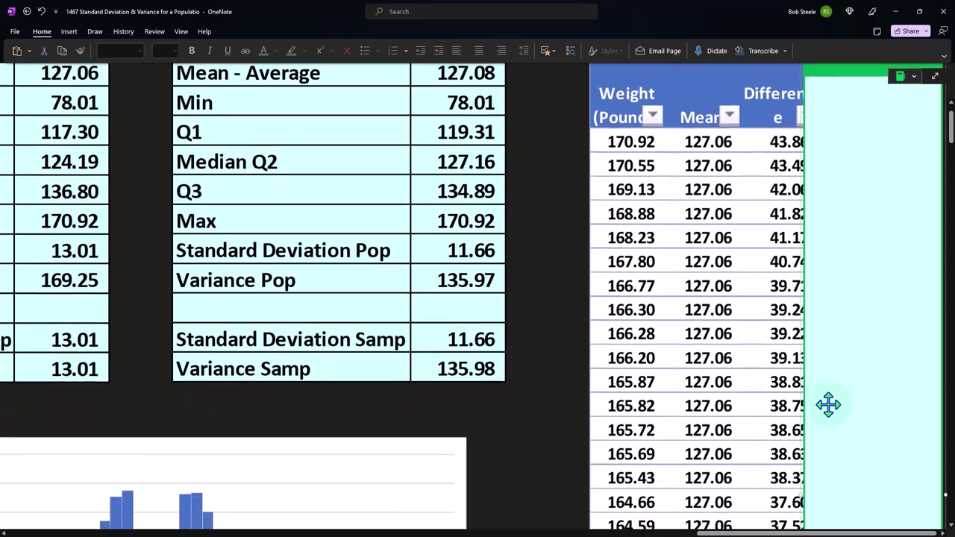
{"action": "scroll", "coordinate": [806, 447], "scroll_direction": "down", "scroll_amount": 1}
{"action": "left_click_drag", "start_coordinate": [797, 410], "coordinate": [868, 417]}
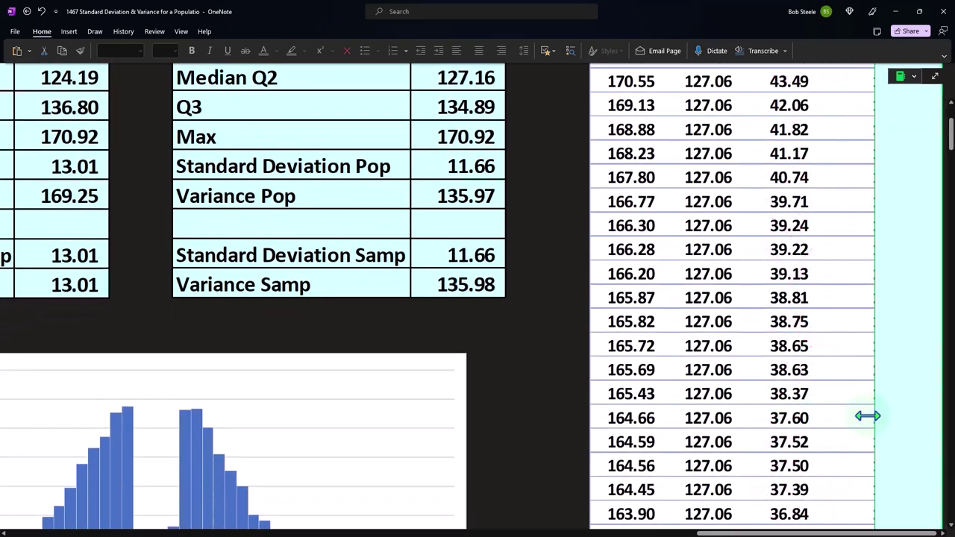
{"action": "scroll", "coordinate": [859, 426], "scroll_direction": "up", "scroll_amount": 2}
{"action": "scroll", "coordinate": [848, 455], "scroll_direction": "down", "scroll_amount": 15}
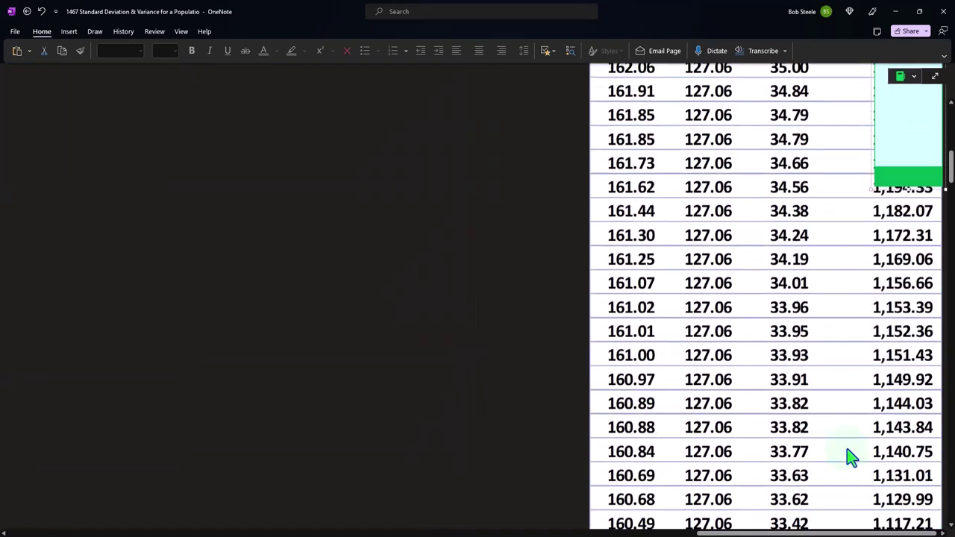
{"action": "scroll", "coordinate": [846, 456], "scroll_direction": "down", "scroll_amount": 5}
{"action": "scroll", "coordinate": [804, 326], "scroll_direction": "up", "scroll_amount": 1}
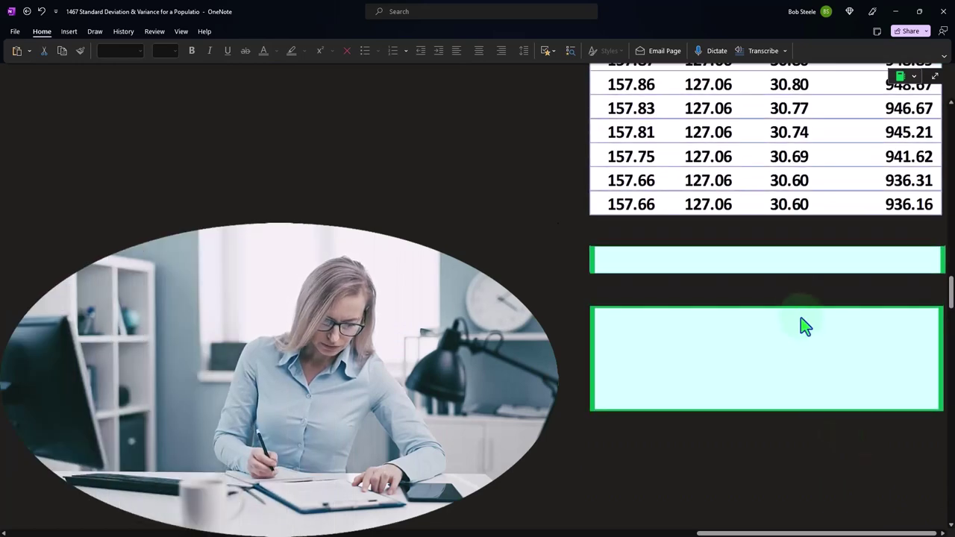
Step: Delete the strip over the Total row to show 19999, (0.00) and 3,384,827.71
{"action": "key", "text": "Delete"}
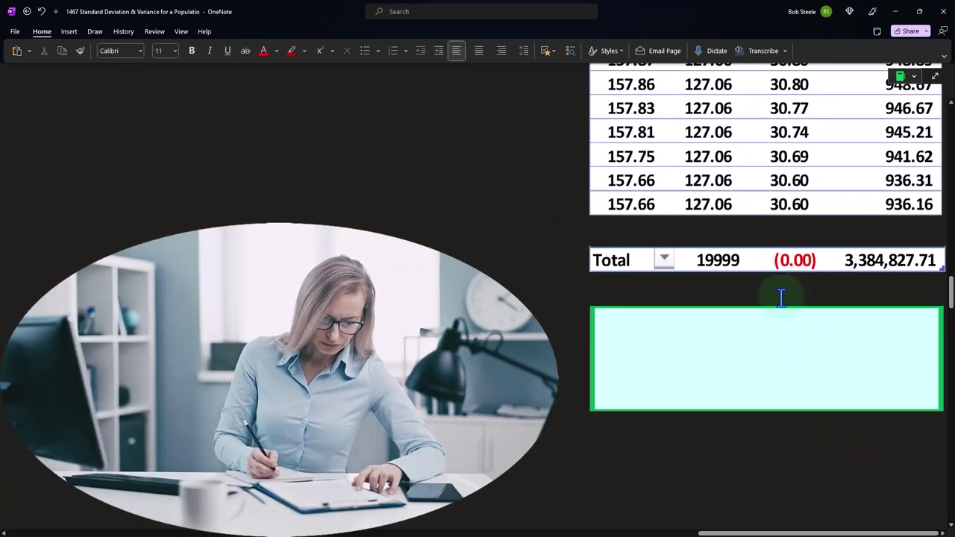
{"action": "scroll", "coordinate": [793, 276], "scroll_direction": "up", "scroll_amount": 15}
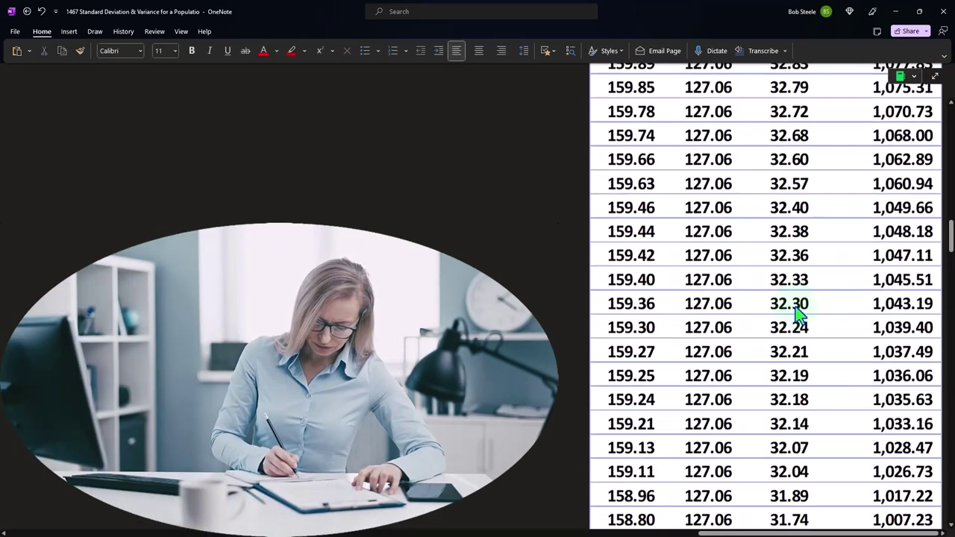
{"action": "scroll", "coordinate": [798, 314], "scroll_direction": "up", "scroll_amount": 3}
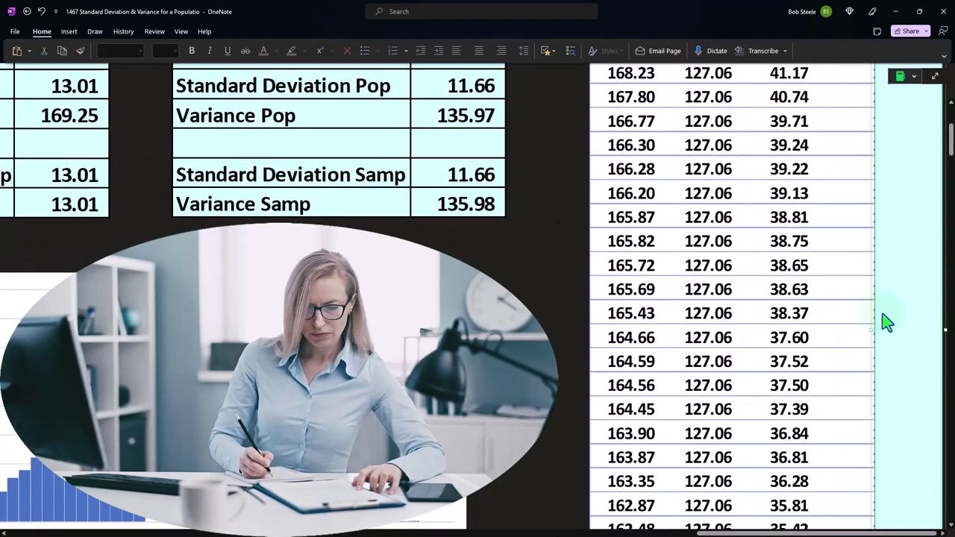
{"action": "scroll", "coordinate": [885, 321], "scroll_direction": "up", "scroll_amount": 3}
{"action": "scroll", "coordinate": [900, 299], "scroll_direction": "down", "scroll_amount": 15}
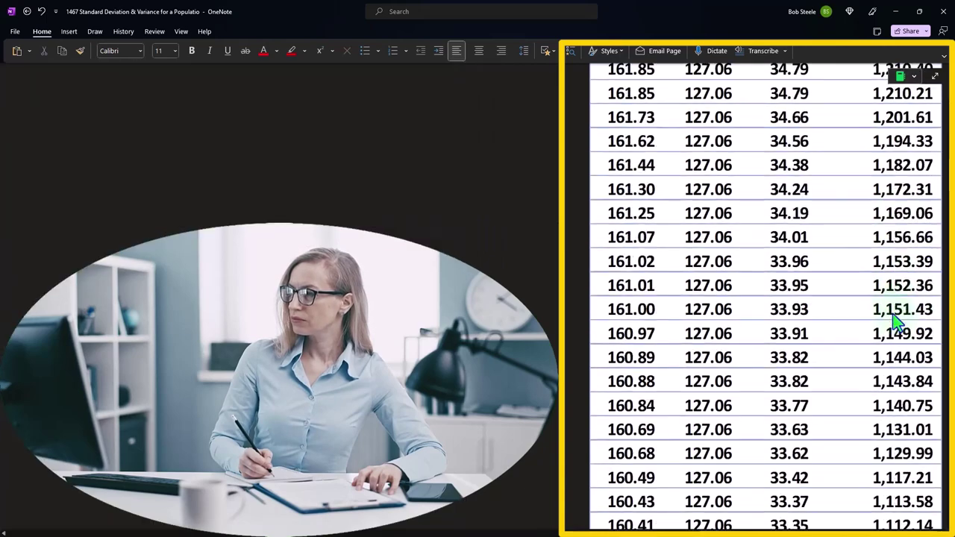
{"action": "scroll", "coordinate": [895, 321], "scroll_direction": "down", "scroll_amount": 3}
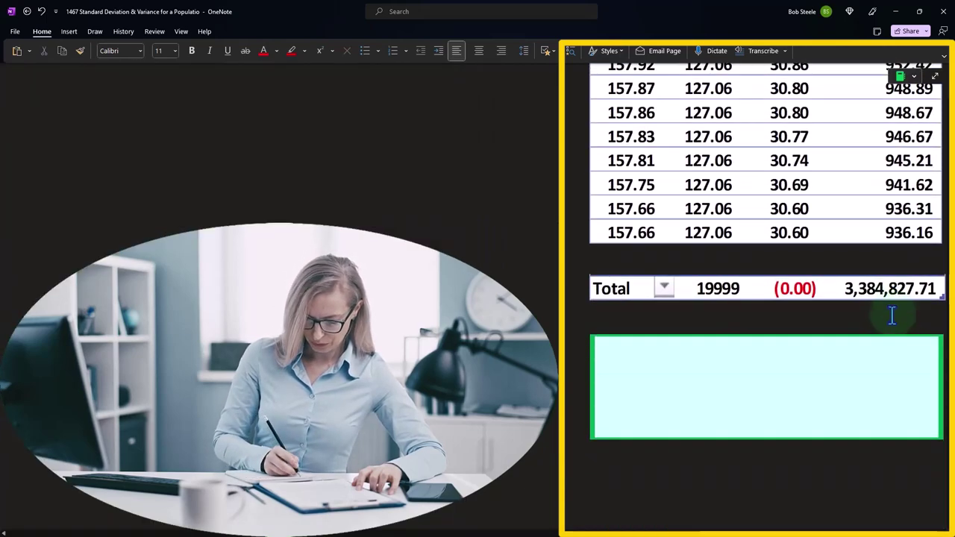
{"action": "left_click", "coordinate": [886, 394]}
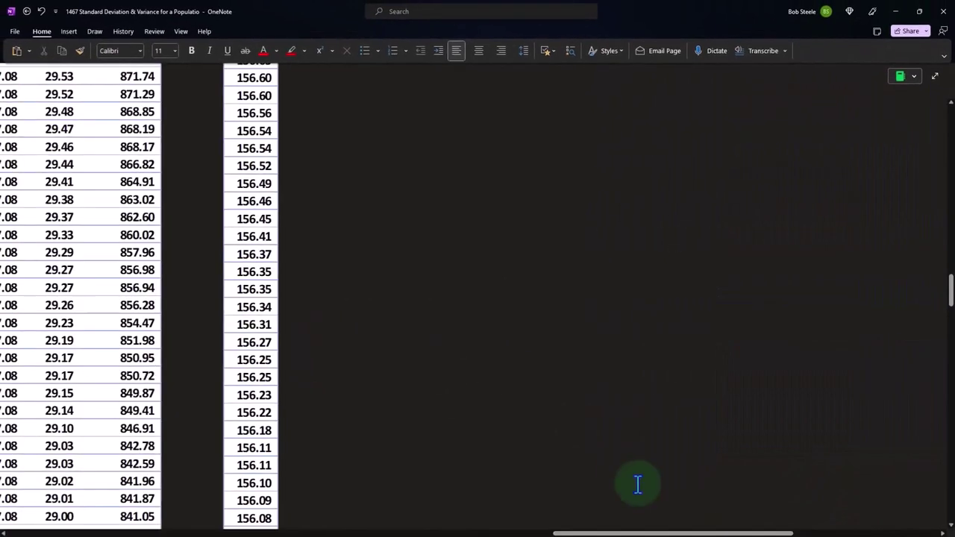
{"action": "scroll", "coordinate": [572, 420], "scroll_direction": "up", "scroll_amount": 10}
{"action": "scroll", "coordinate": [572, 420], "scroll_direction": "up", "scroll_amount": 10}
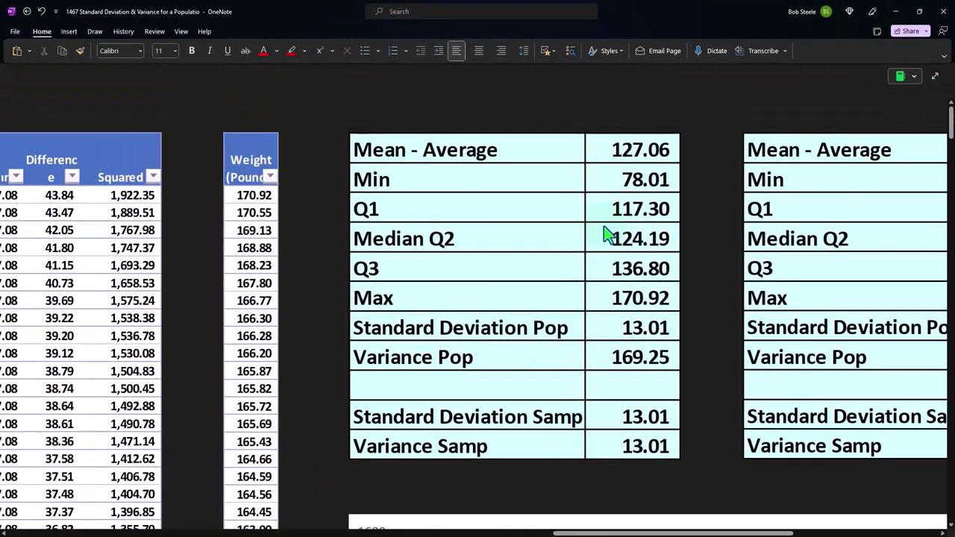